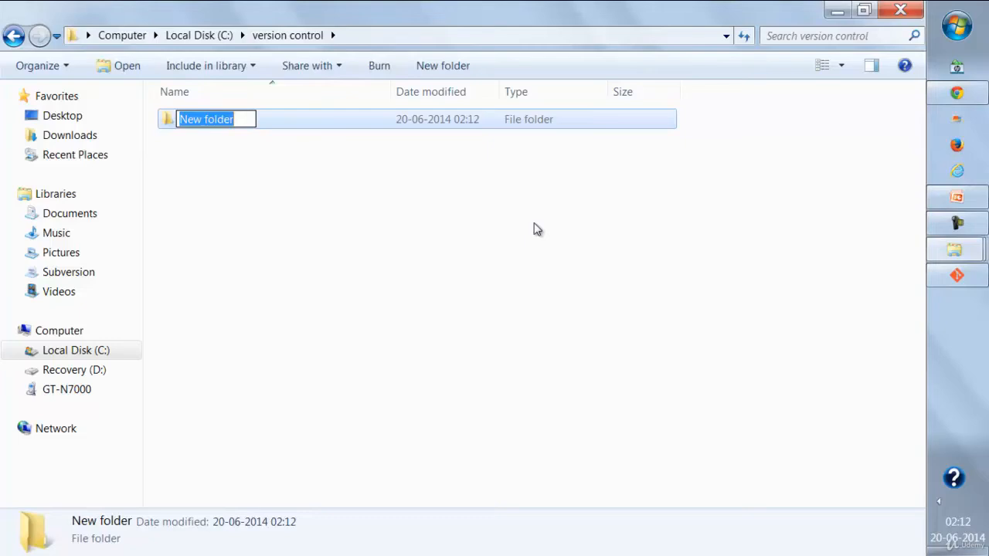
- Name the new folder in version control MySpecialTea and open it
text(MySe)
key(BackSpace)
text(p)
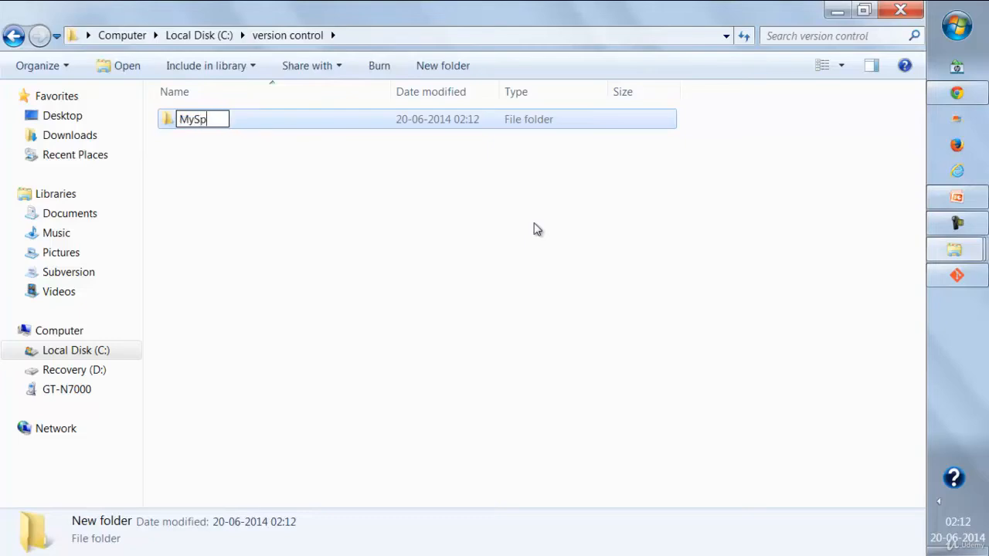
text(ecialTea)
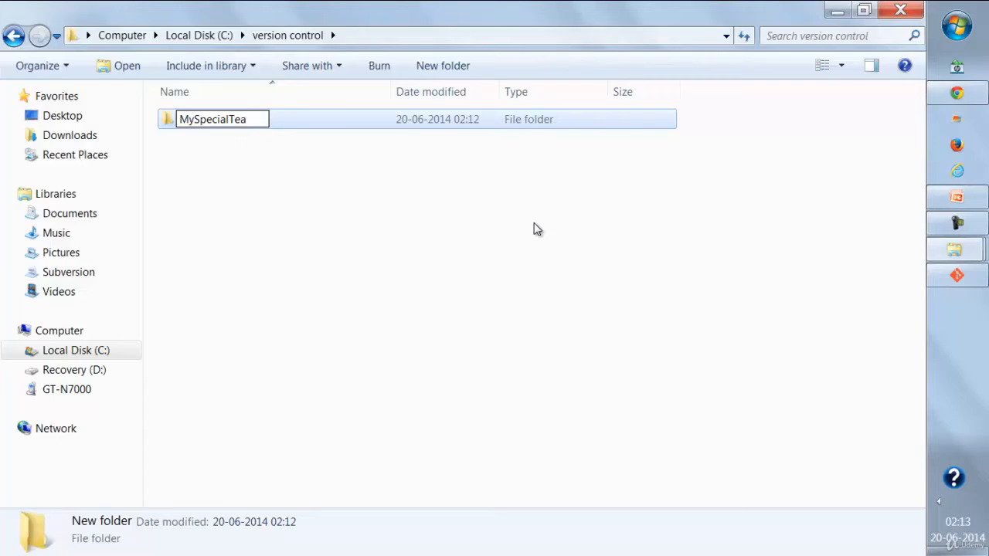
key(Return)
key(Return)
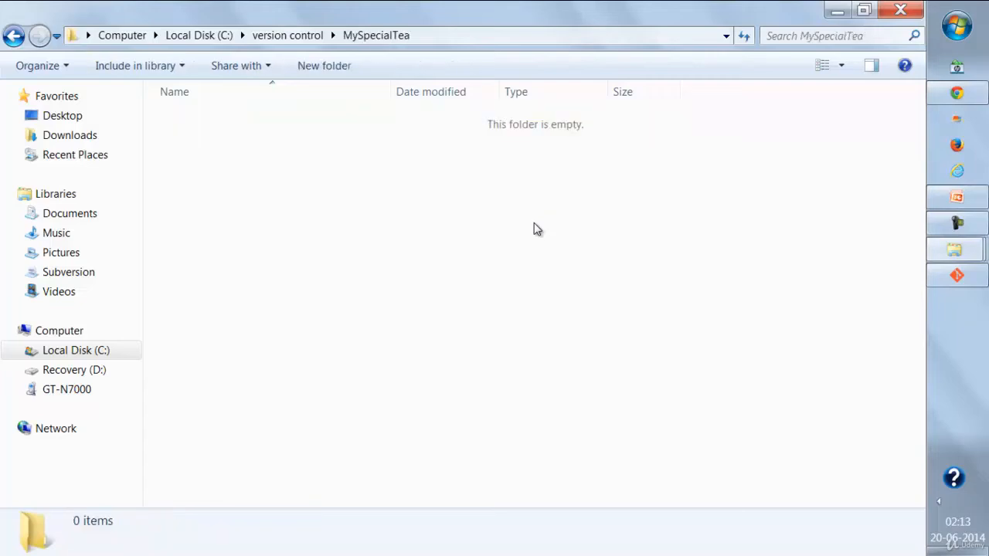
- Create a folder named Ingrediants inside the MySpecialTea folder
right_click(249, 114)
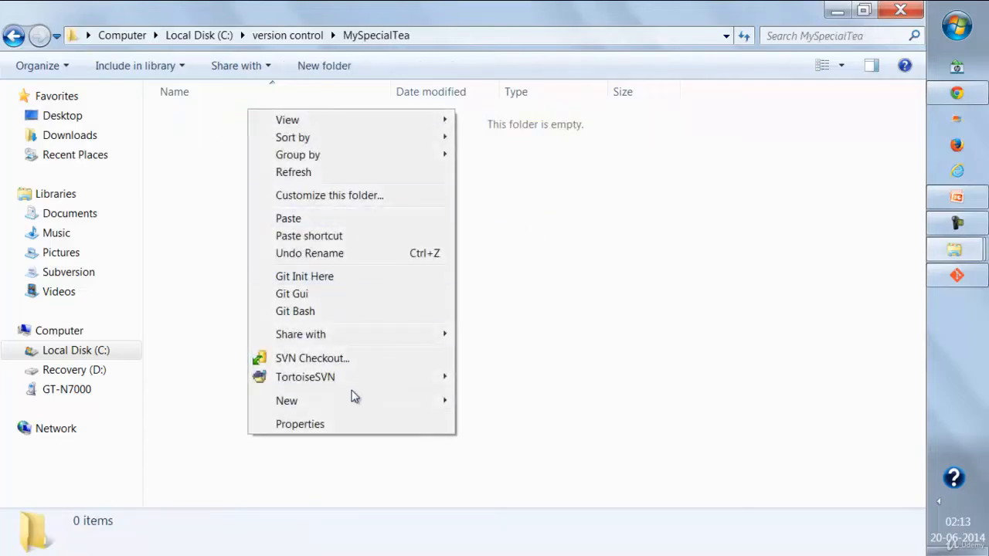
mouse_move(349, 399)
click(518, 170)
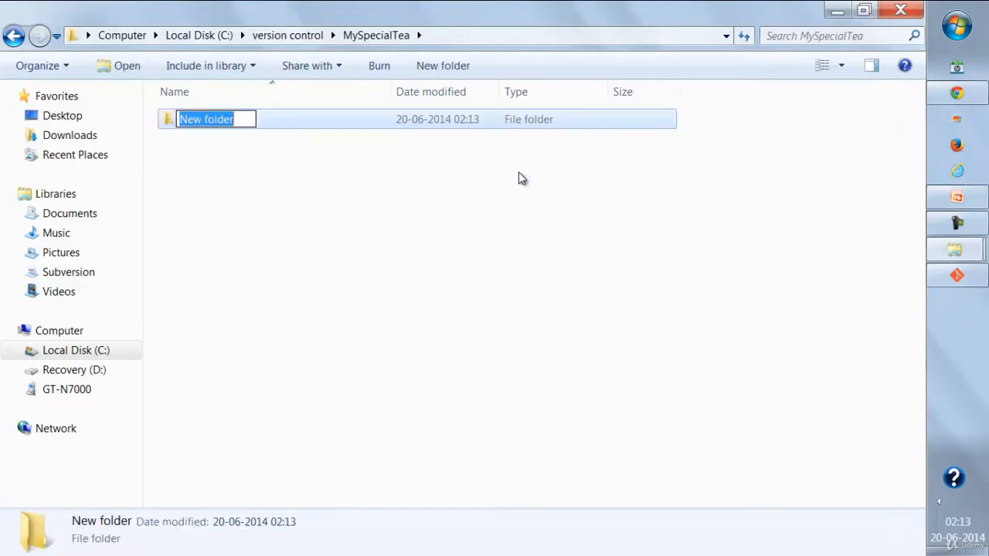
text(Ingrediants)
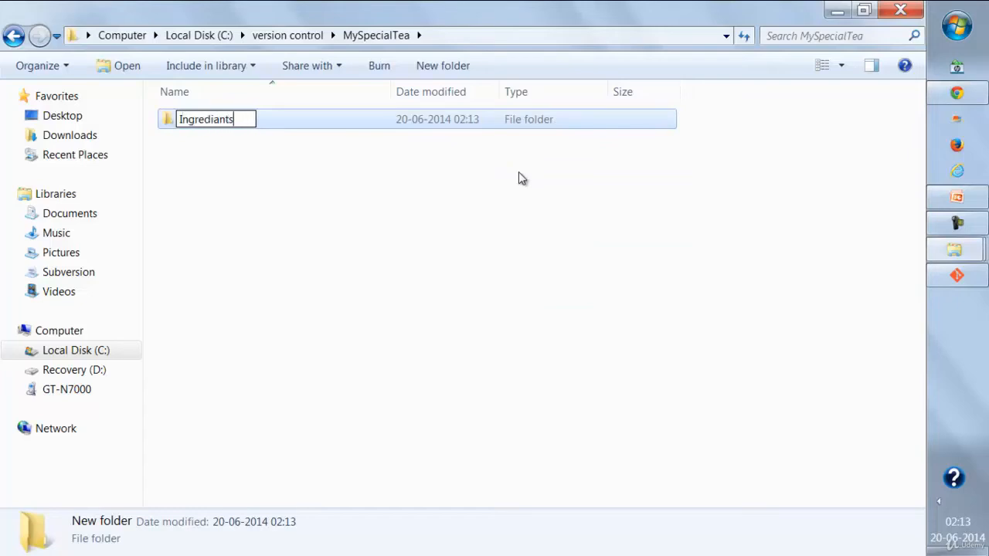
key(Return)
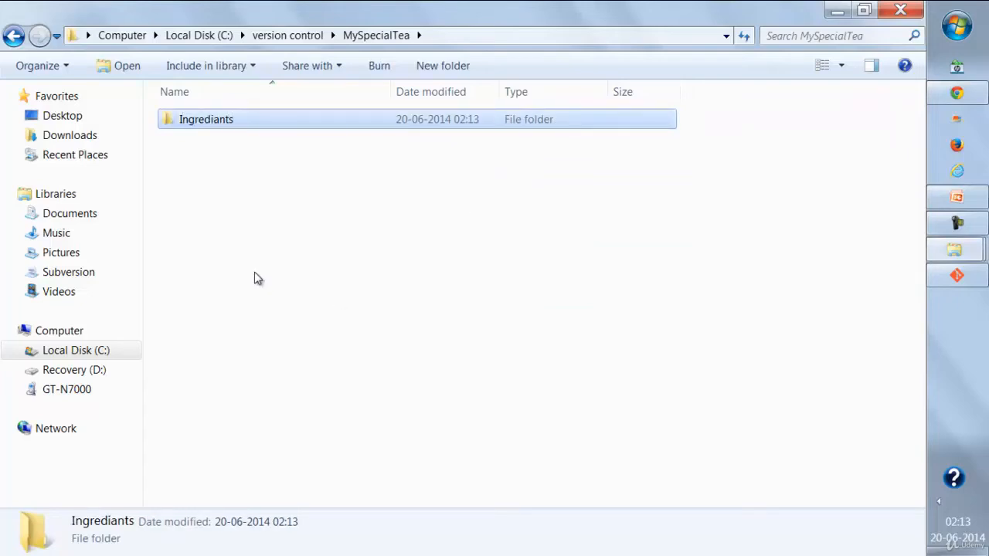
- Create a second folder named IngrediantsCost inside the MySpecialTea folder
right_click(232, 224)
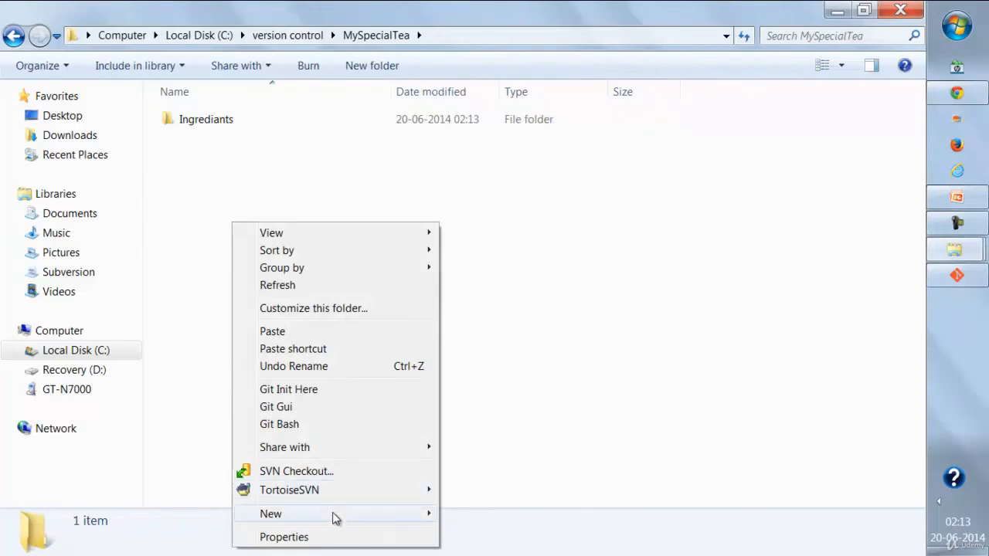
mouse_move(335, 516)
click(475, 279)
text(I)
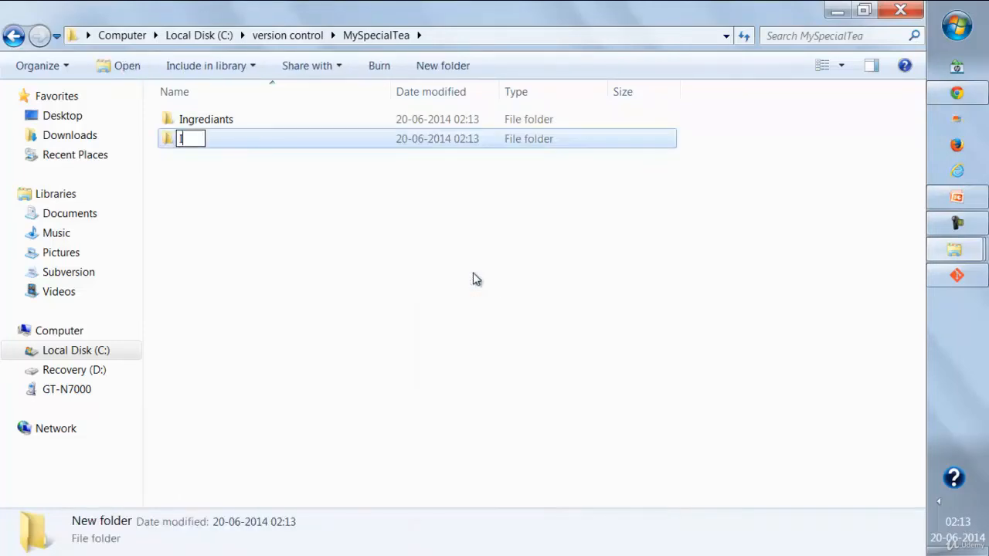
text(ngrediantsCost)
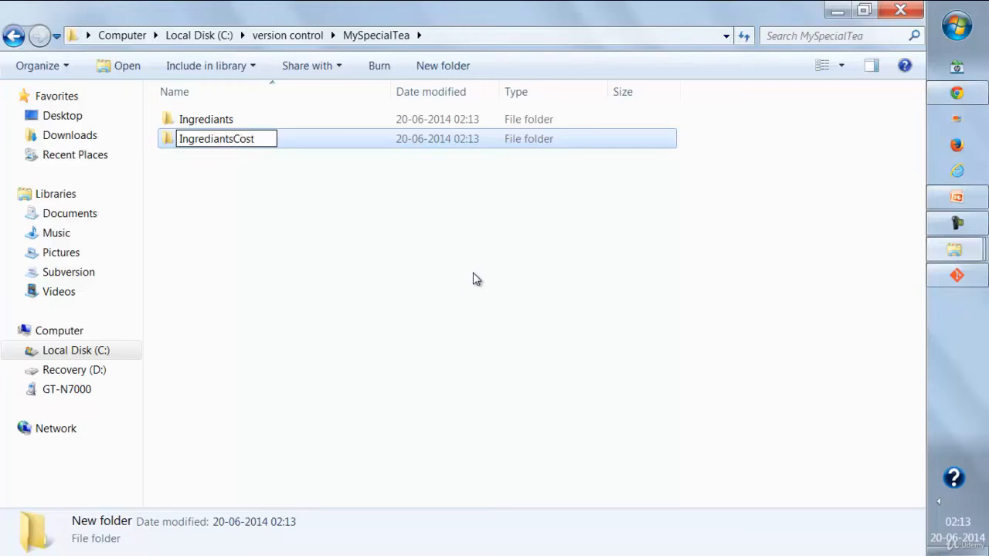
key(Return)
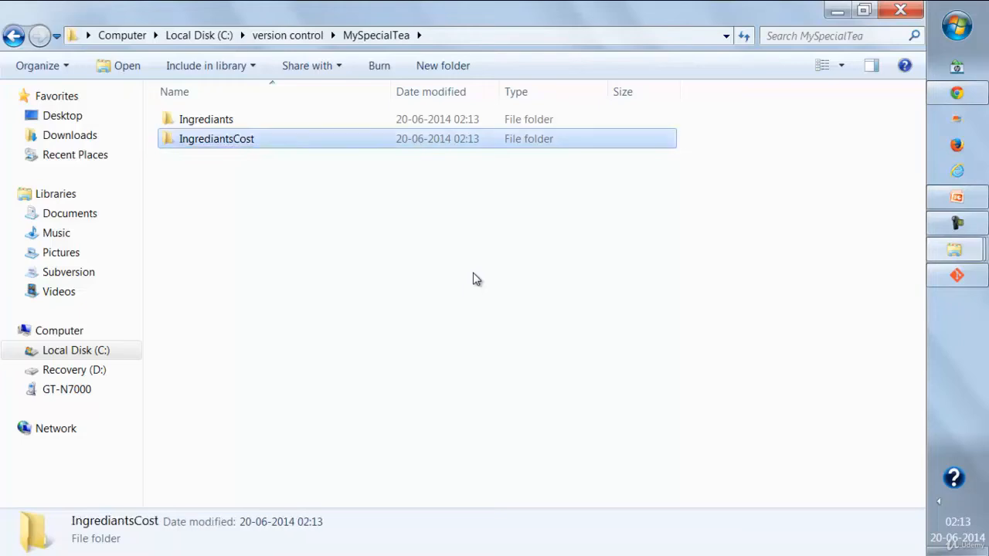
- Create a third folder named Recepie in MySpecialTea, checking the folder names against the project structure slide in PowerPoint
right_click(208, 232)
key(alt+Tab)
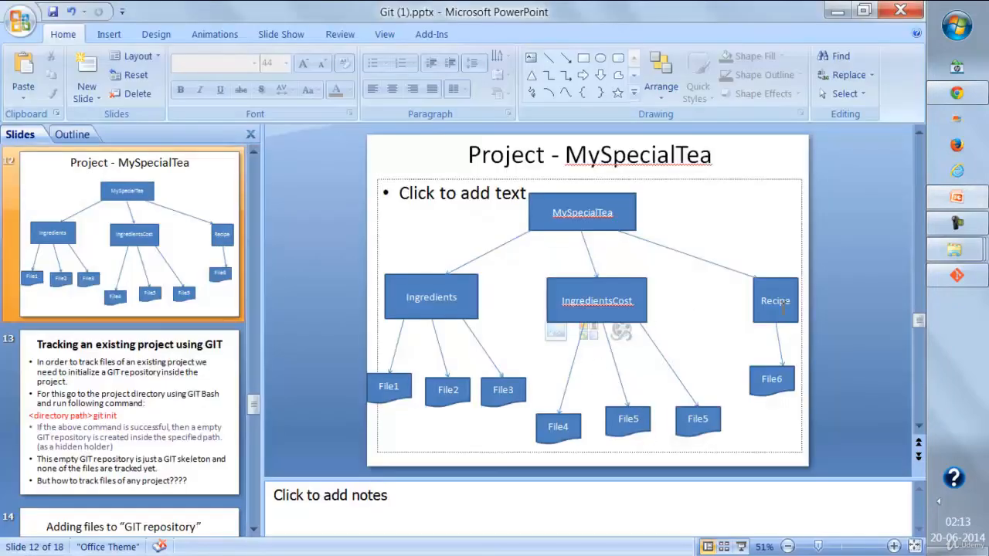
key(alt+Tab)
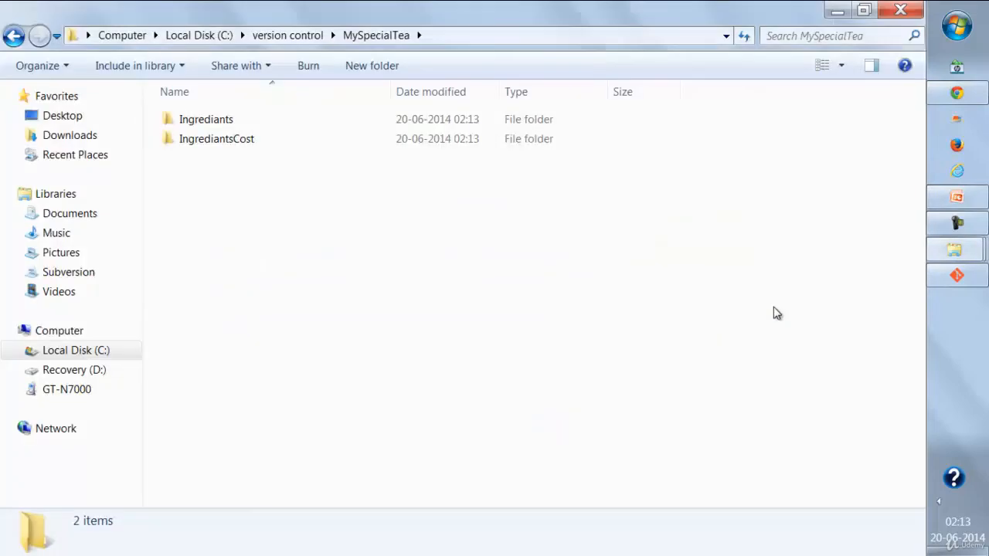
right_click(234, 211)
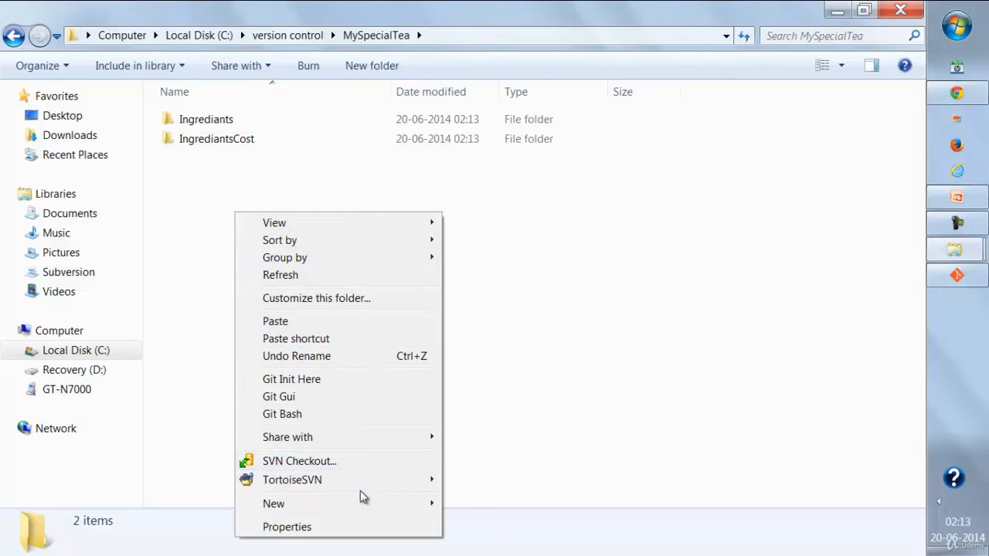
mouse_move(360, 502)
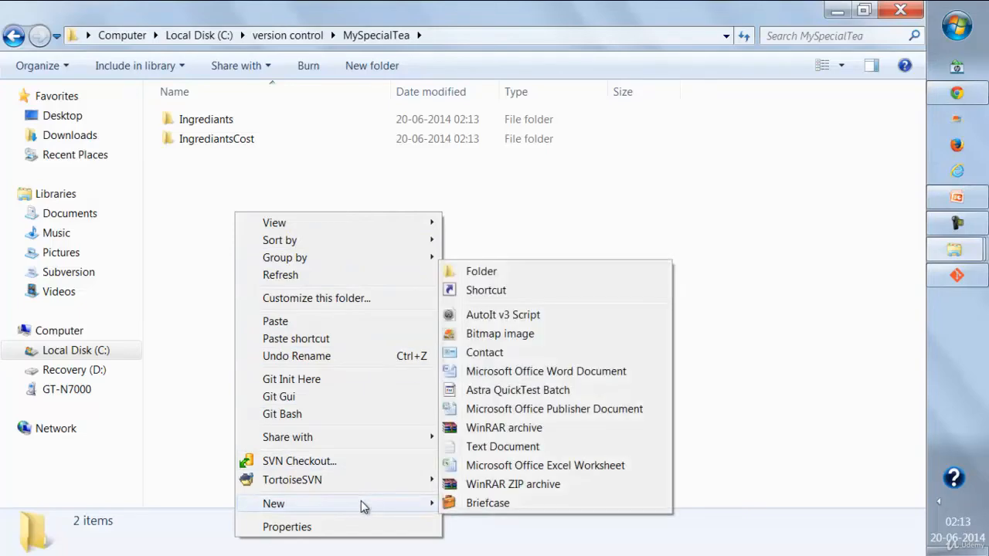
click(469, 272)
text(Recepie)
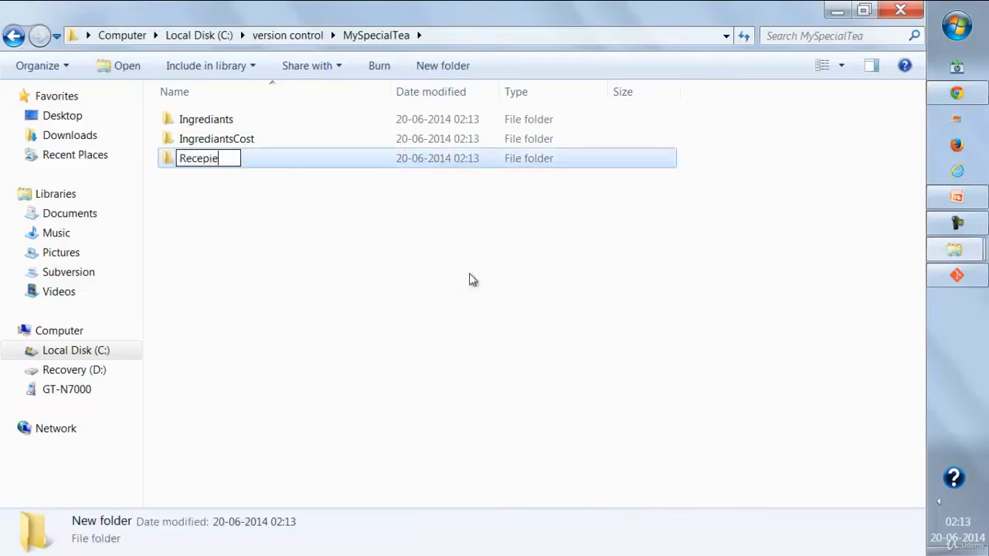
key(alt+Tab)
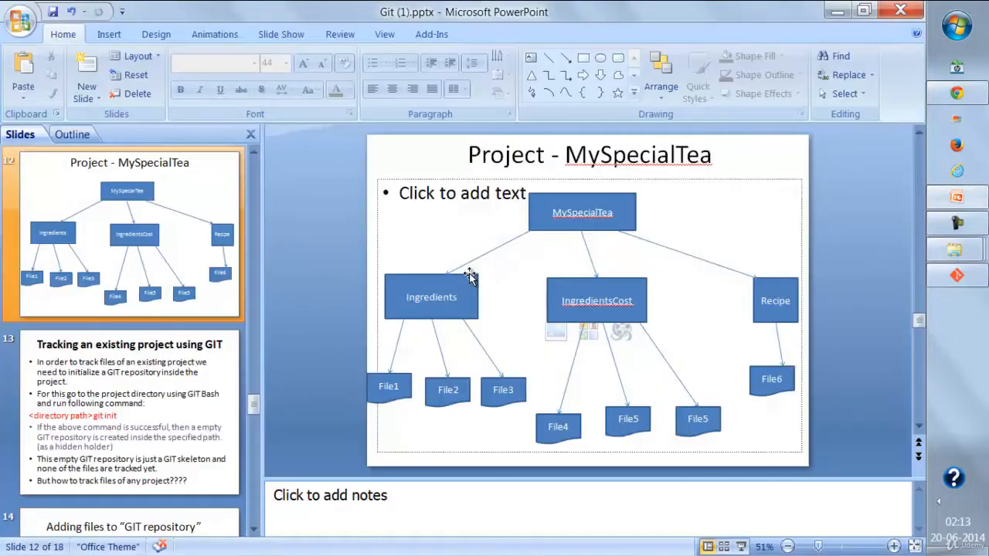
key(alt+Tab)
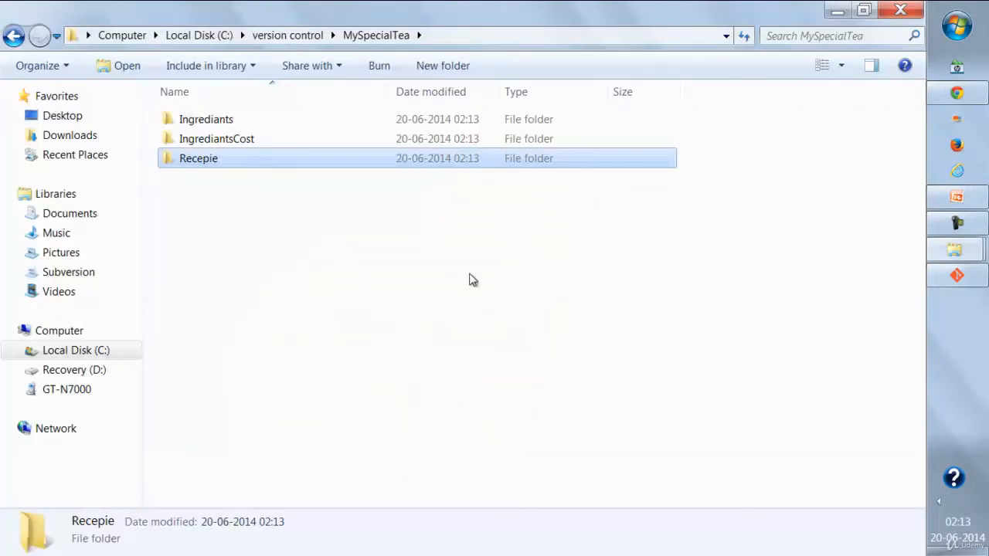
- Rename the Recepie folder as Recpie
click(202, 159)
click(203, 160)
key(BackSpace)
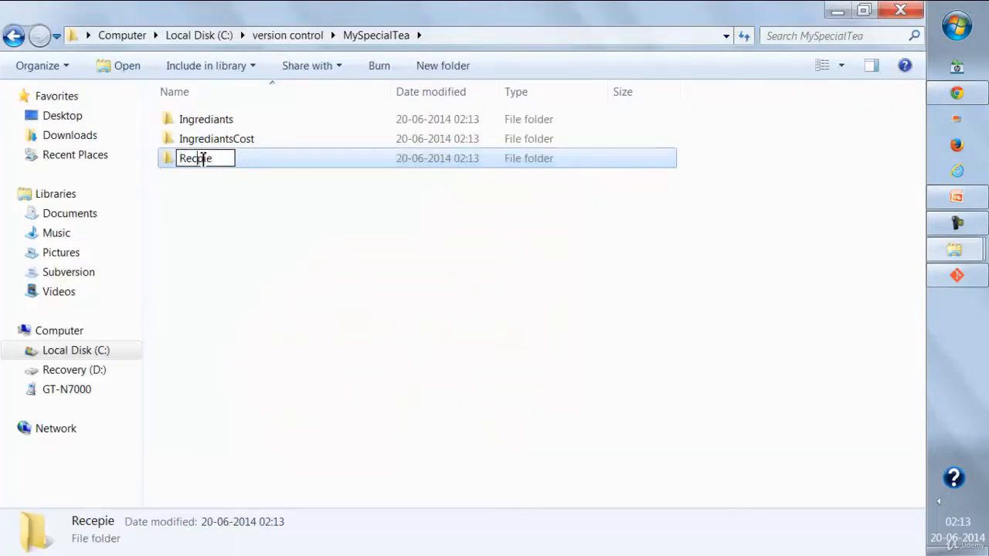
text(ei)
key(BackSpace)
key(BackSpace)
key(Return)
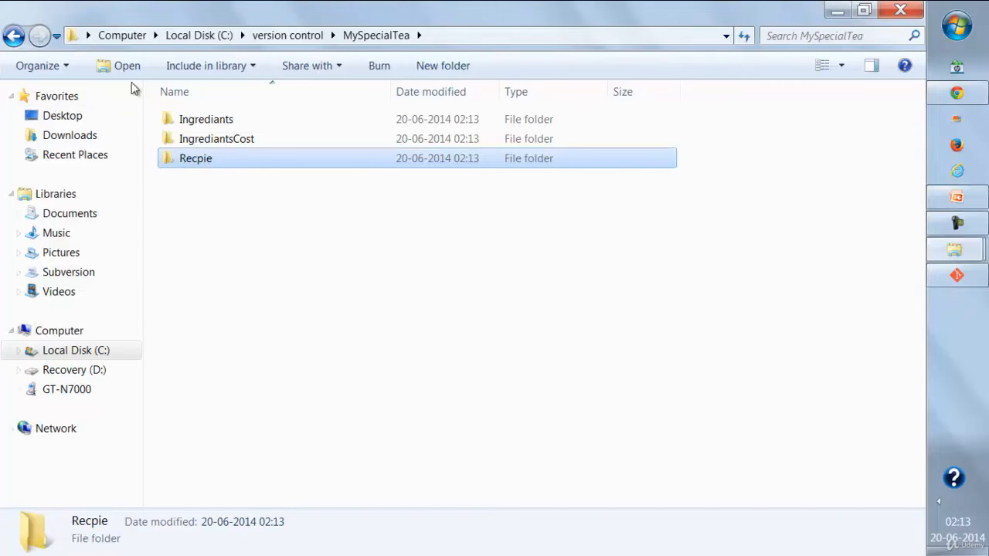
- Correct the third folder's name in MySpecialTea to Recipe
click(209, 159)
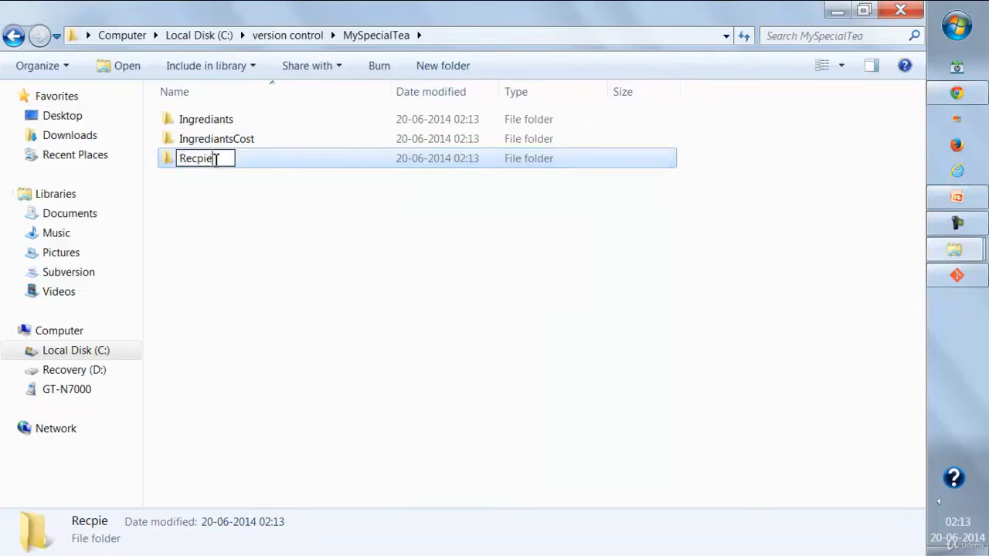
key(BackSpace)
key(BackSpace)
key(BackSpace)
text(ipe)
key(Return)
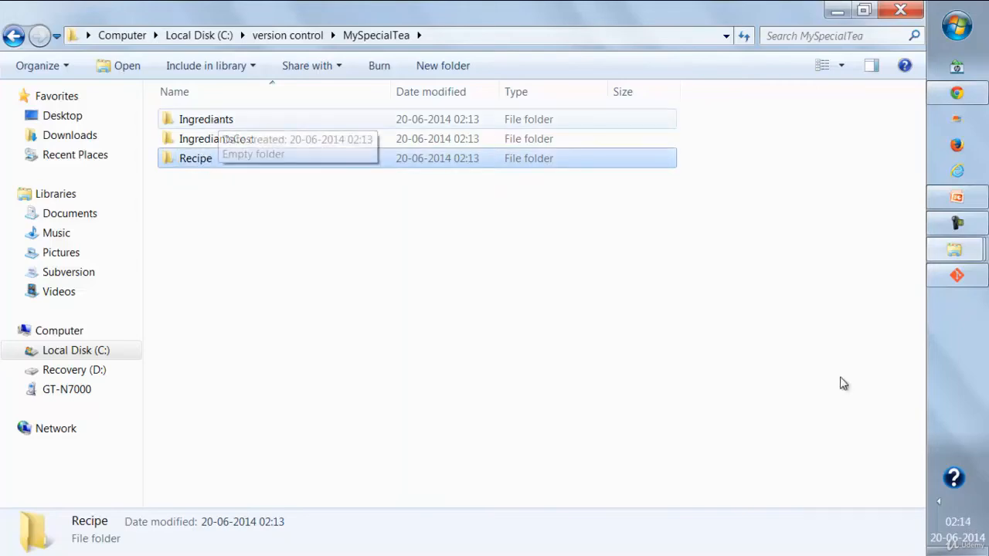
- Correct the spelling of the Ingrediants folder's name to Ingredients
click(220, 122)
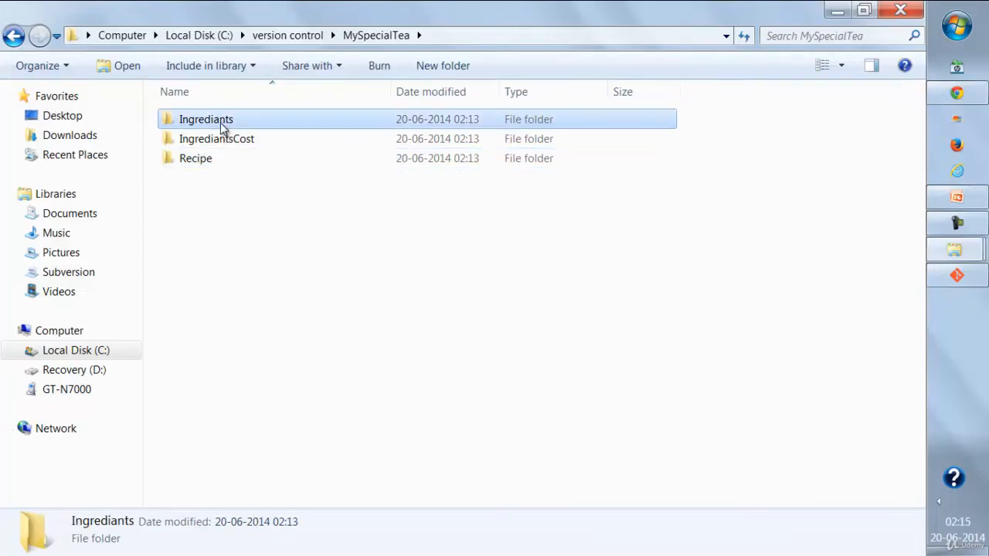
click(220, 121)
click(219, 120)
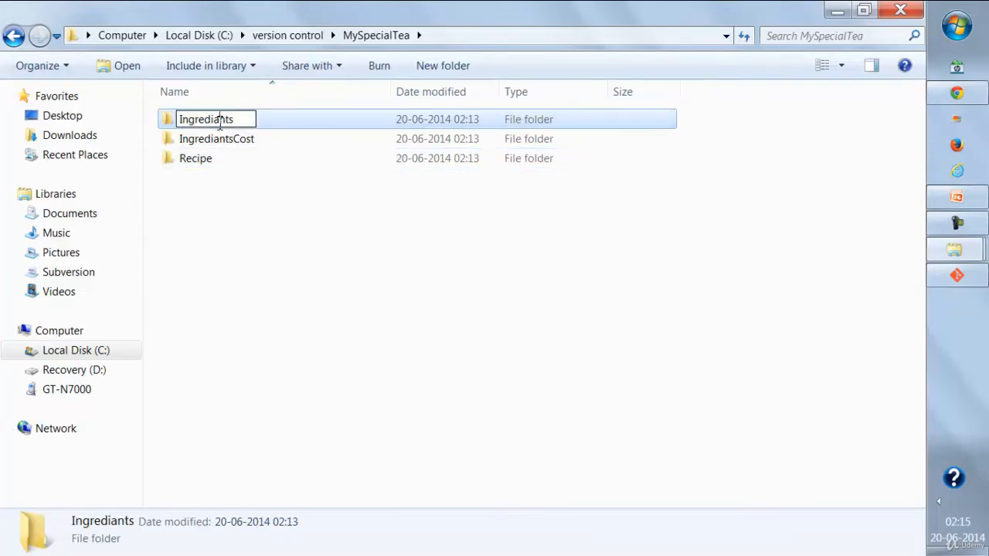
key(BackSpace)
text(e)
key(Return)
- Correct the spelling of the IngrediantsCost folder's name to IngredientsCost
click(218, 122)
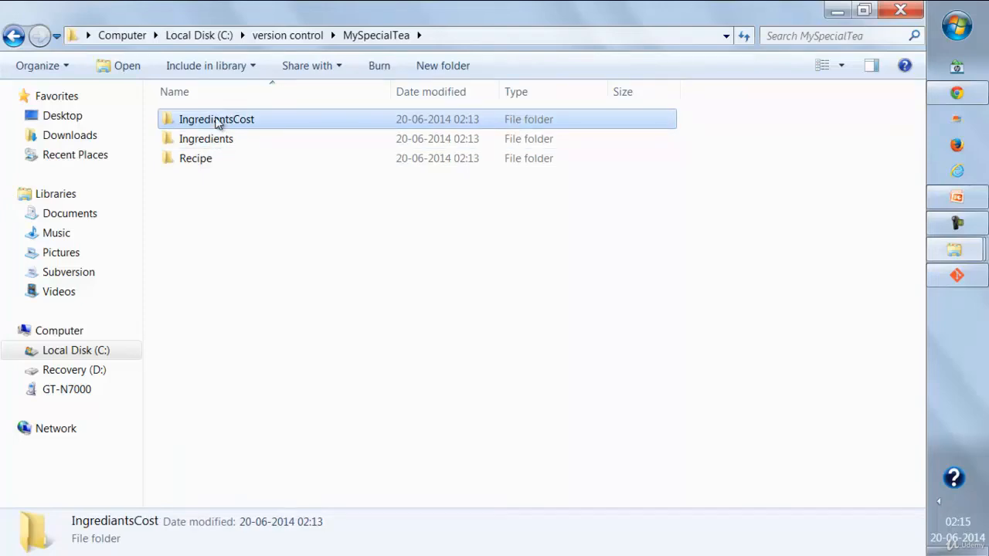
click(219, 120)
click(219, 120)
key(BackSpace)
text(edientsCost)
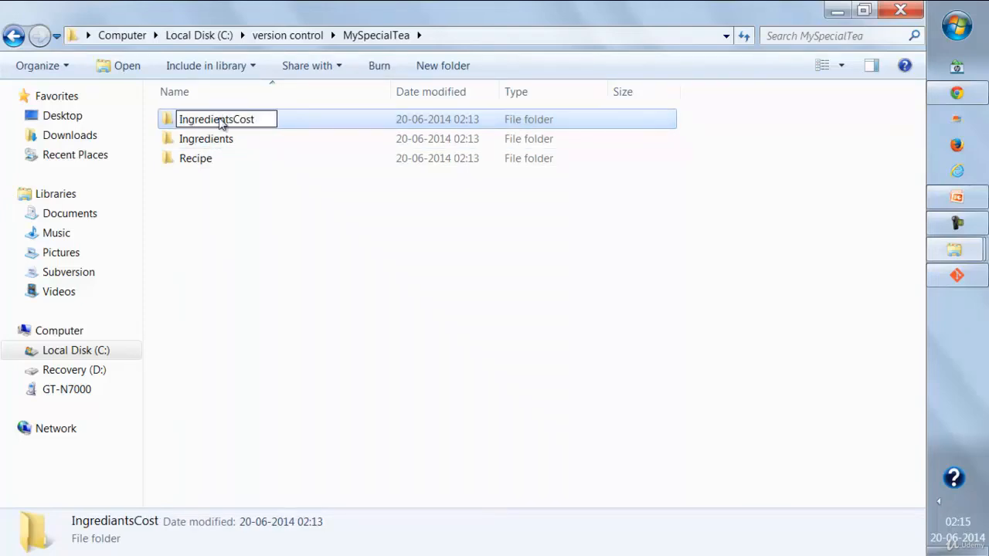
key(Return)
- Open the Ingredients folder and create a text document named tea.txt in it
double_click(224, 117)
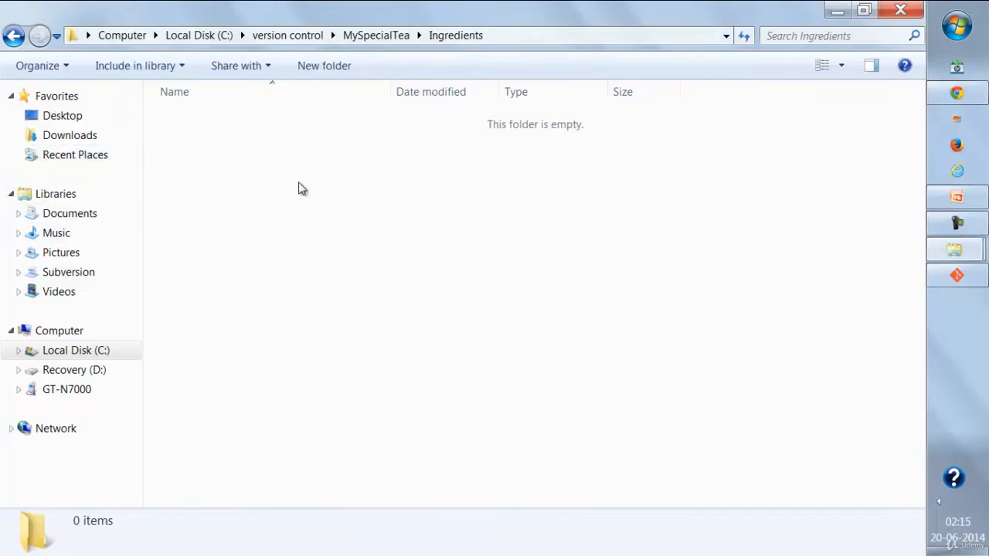
right_click(248, 188)
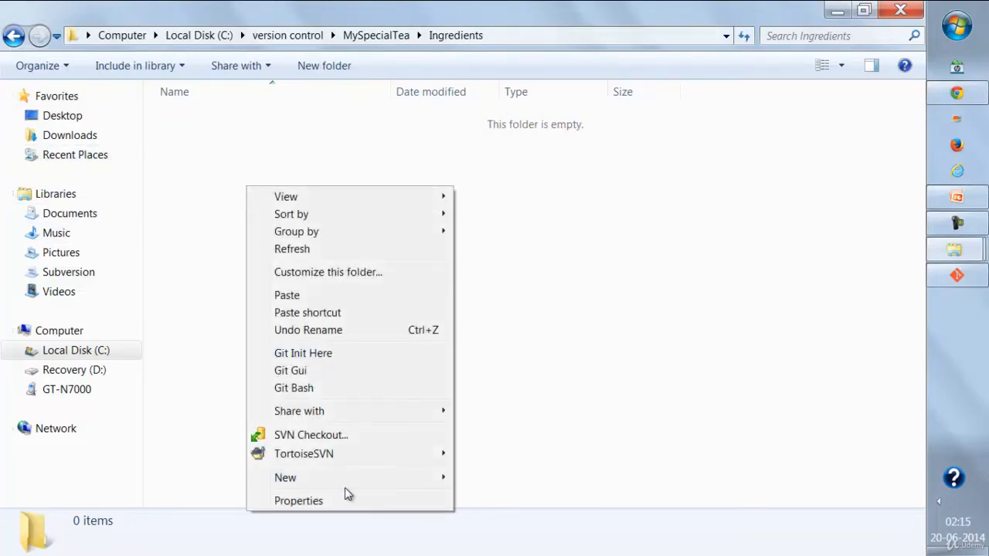
mouse_move(346, 480)
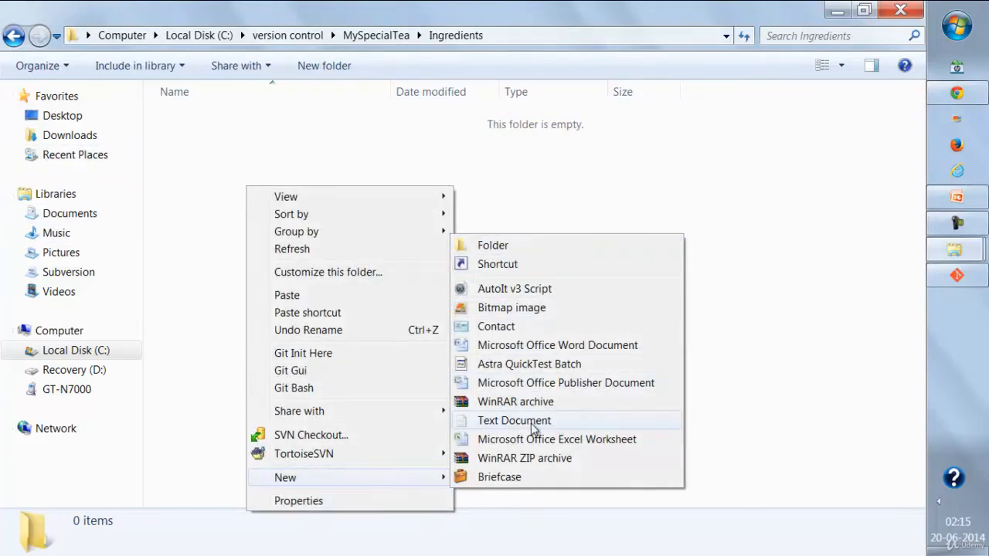
mouse_move(404, 478)
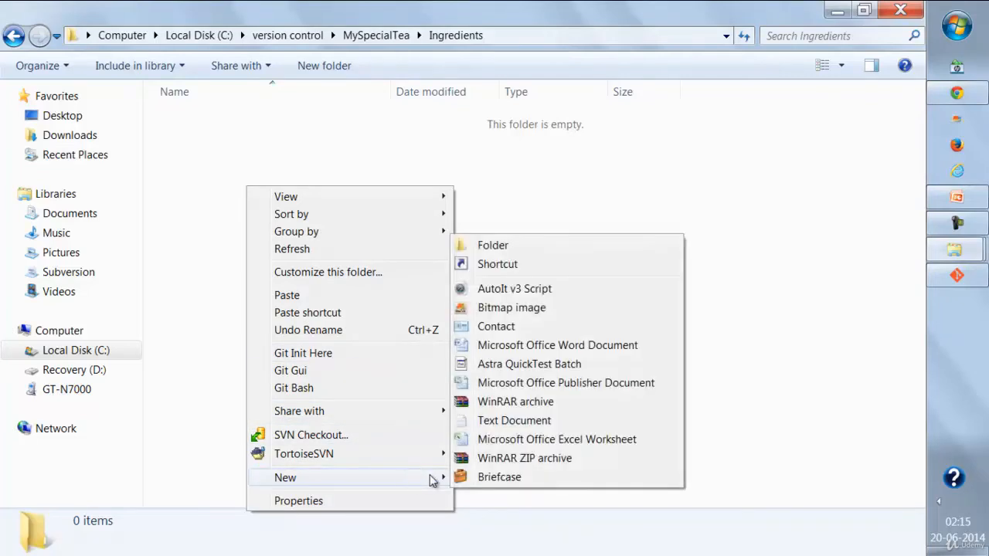
click(488, 421)
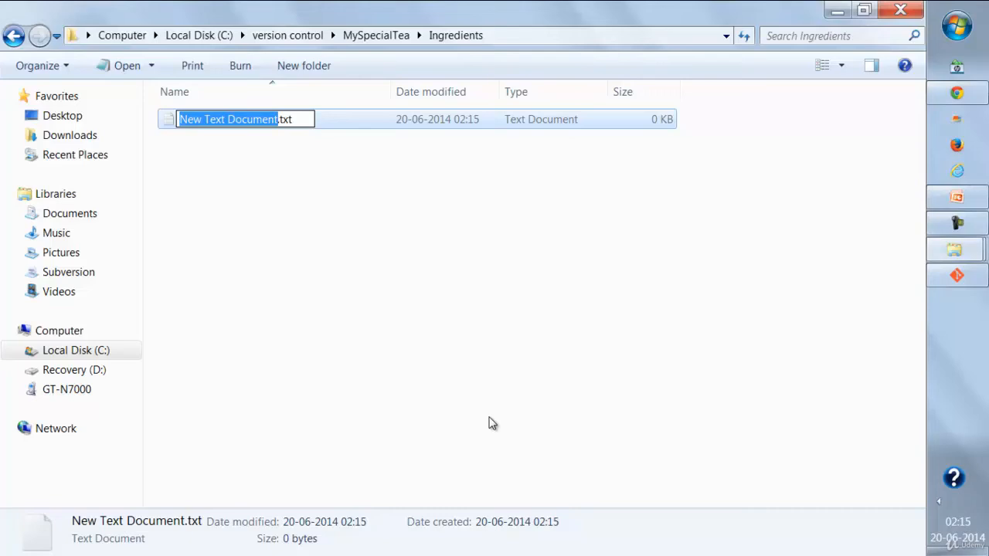
text(tea)
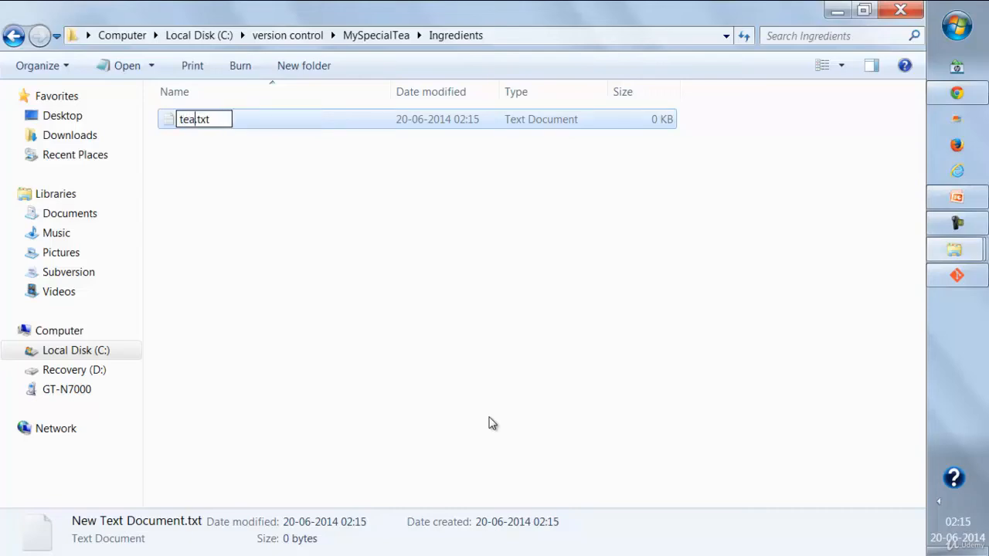
key(Return)
- Create a text document named water.txt in the Ingredients folder
right_click(186, 290)
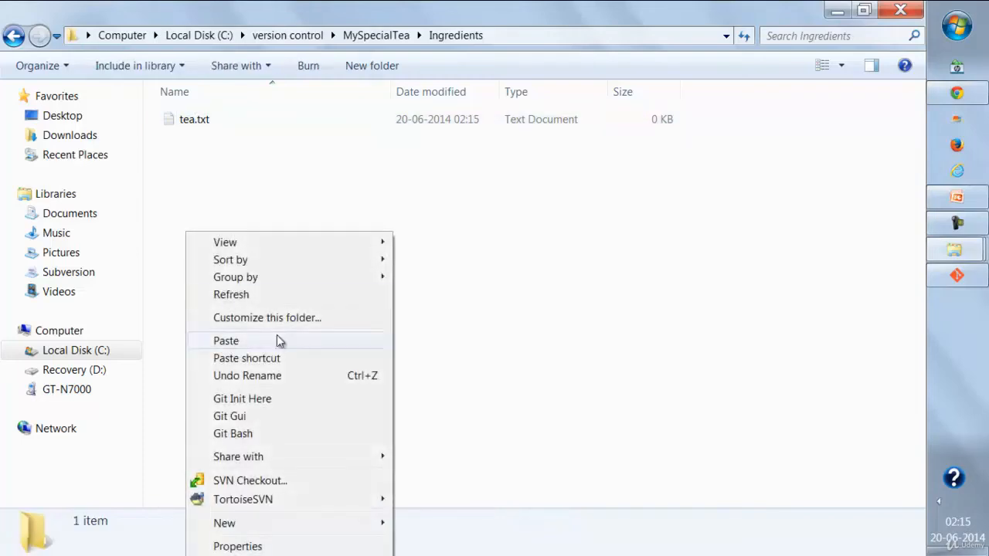
mouse_move(268, 526)
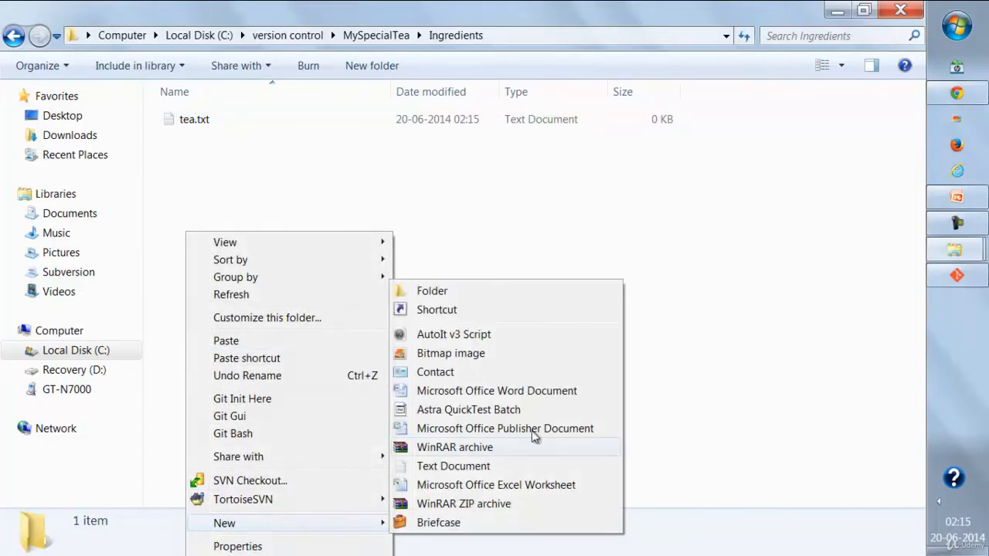
click(452, 467)
text(water)
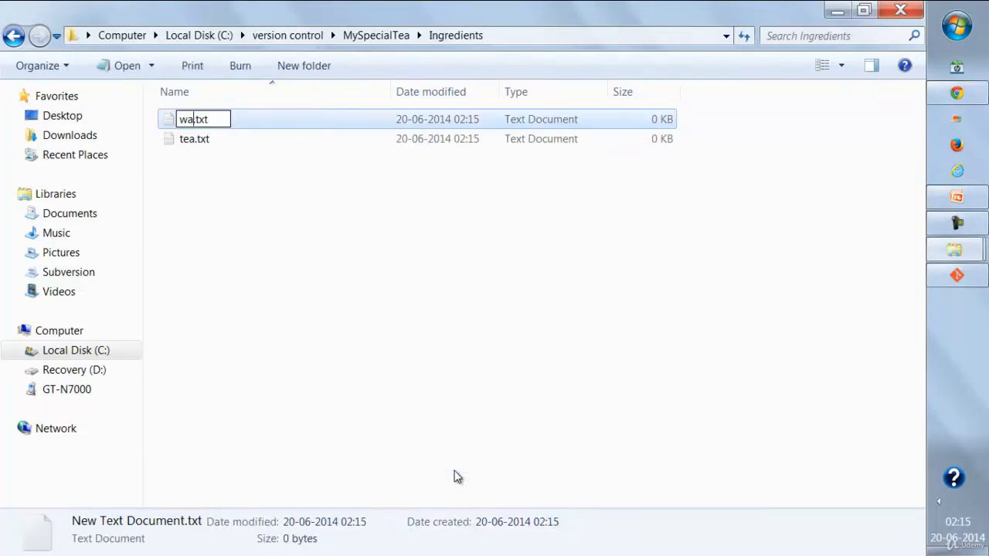
key(Return)
- Create a text document named sugar.txt in the Ingredients folder
right_click(275, 241)
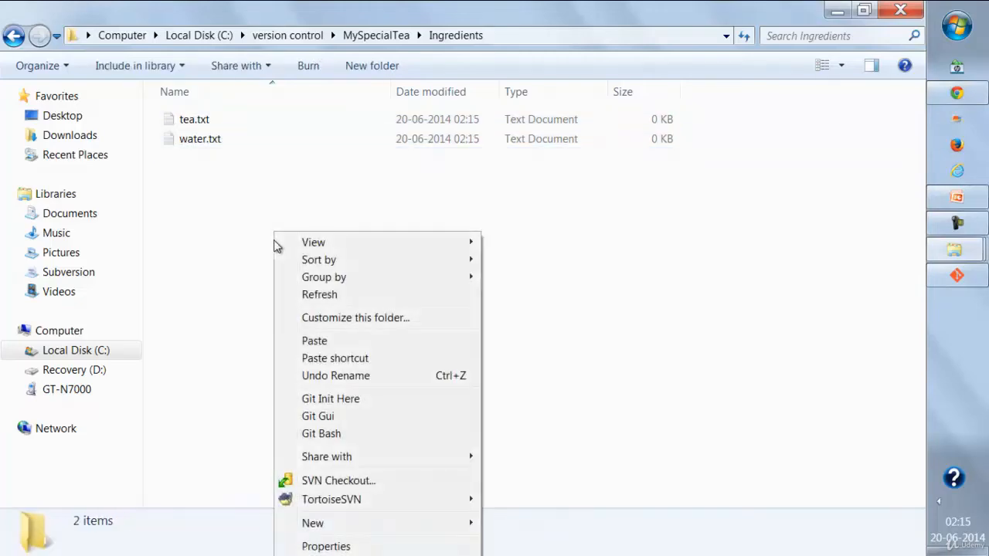
mouse_move(381, 529)
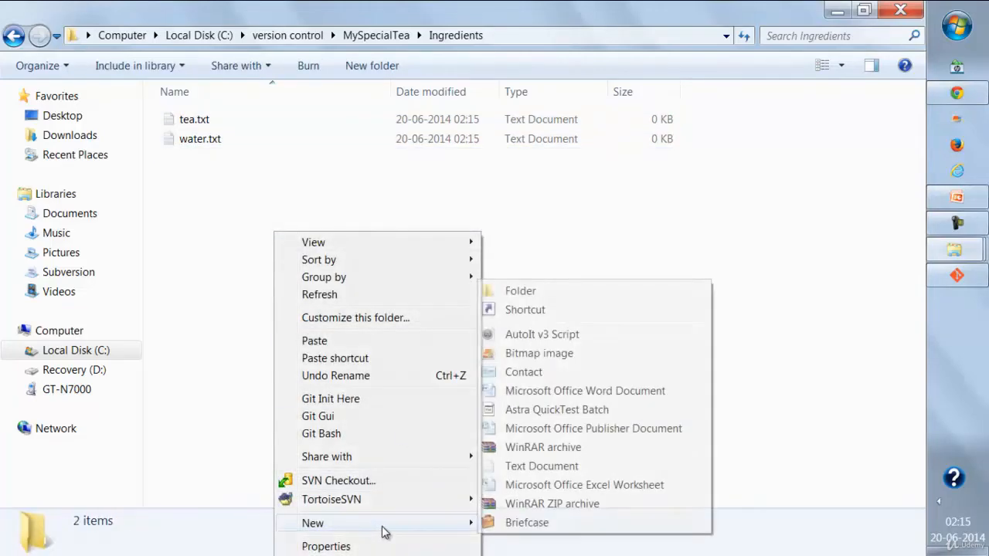
click(517, 466)
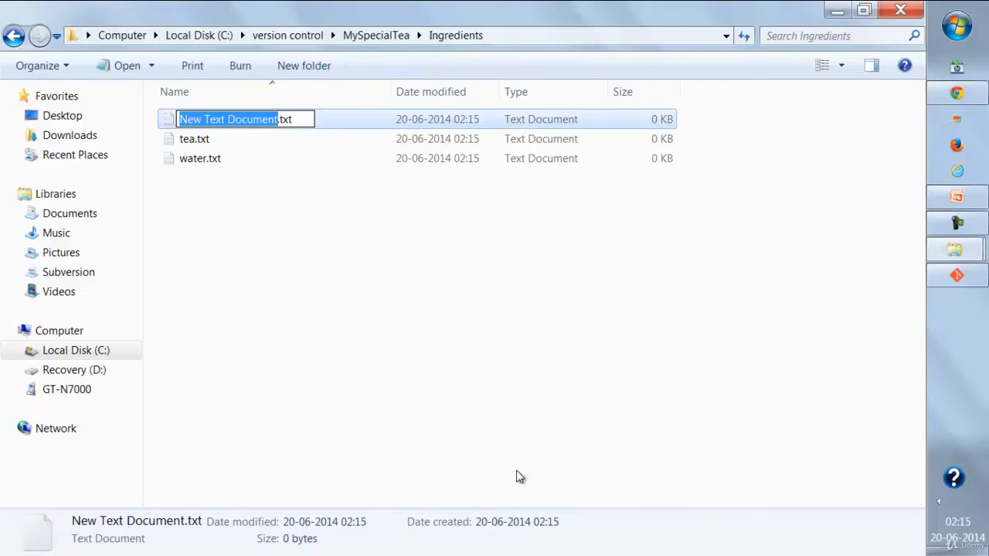
text(sur)
key(BackSpace)
text(gar)
key(Return)
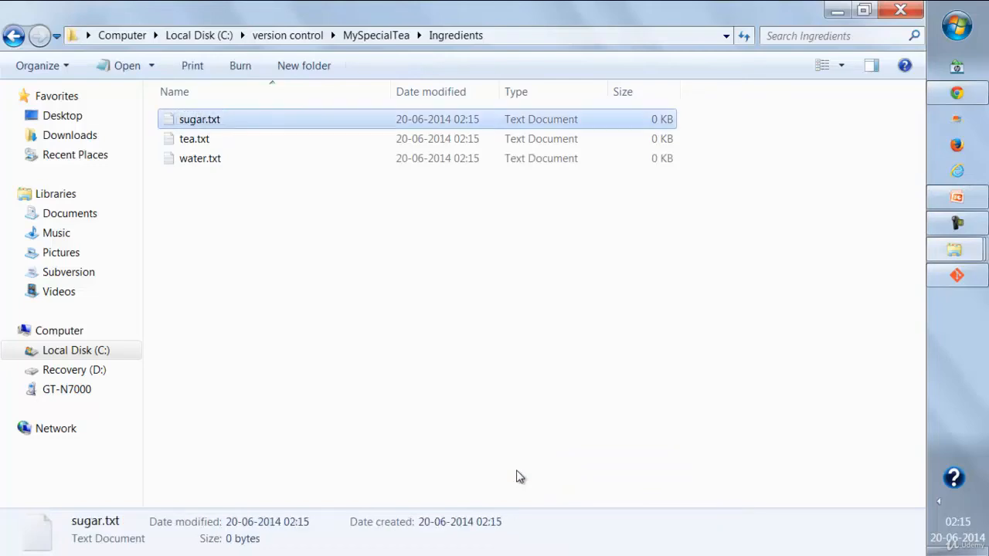
- Write "Sugar quantity: 2 teaspoon" in sugar.txt, then save and close the file
double_click(209, 122)
drag(351, 369, 426, 156)
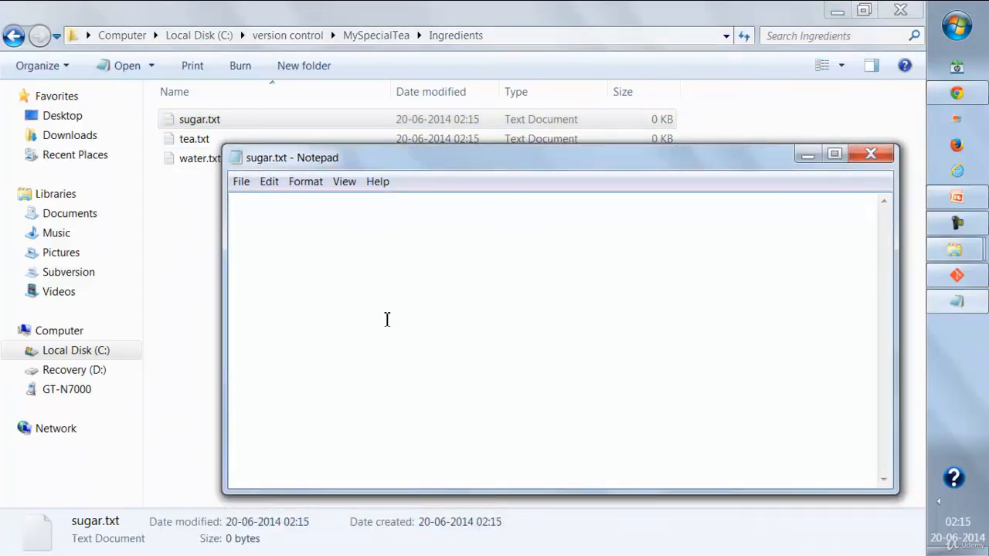
text(Sugar quantity: 2 teaspoon)
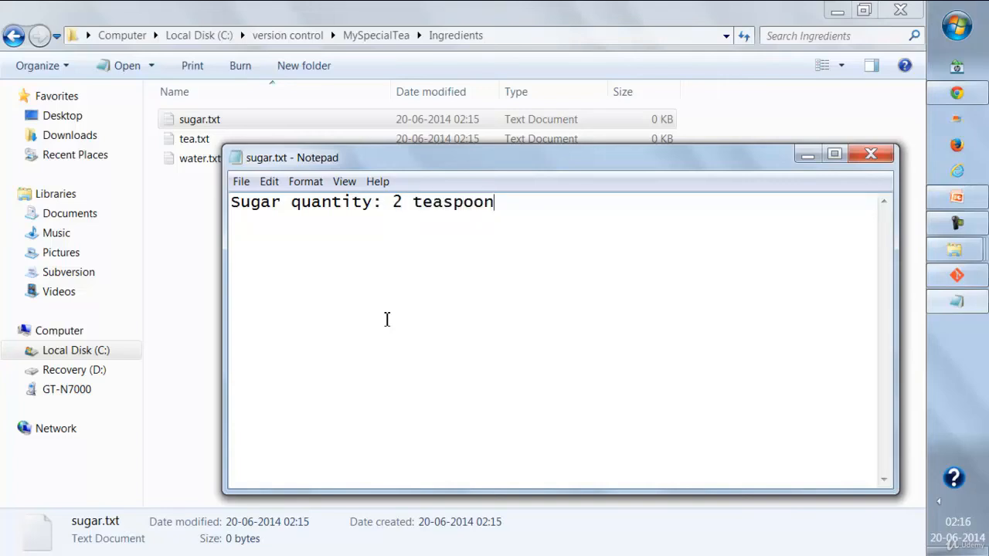
key(ctrl+s)
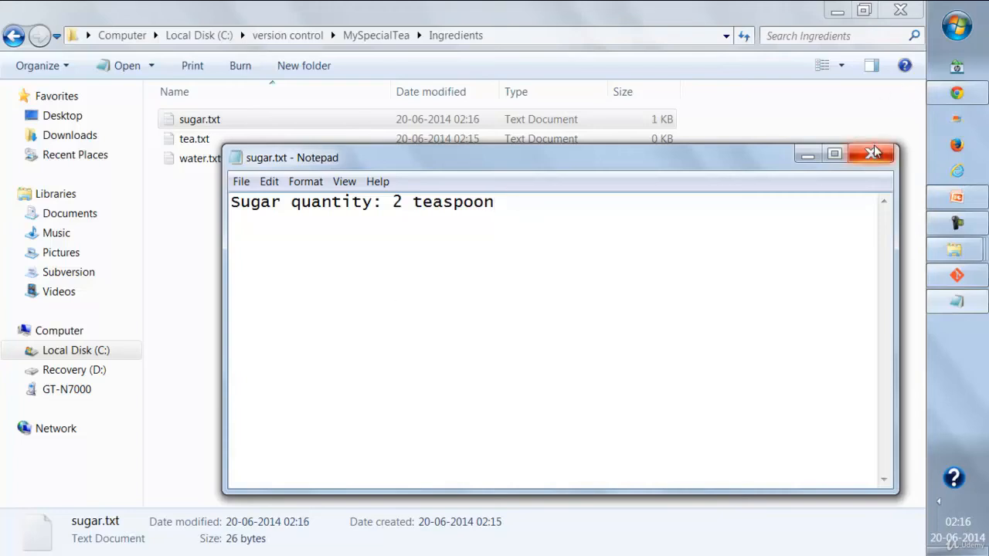
click(868, 154)
- Write "tea quantity: 1 tea spoon" in tea.txt, then save and close the file
double_click(223, 146)
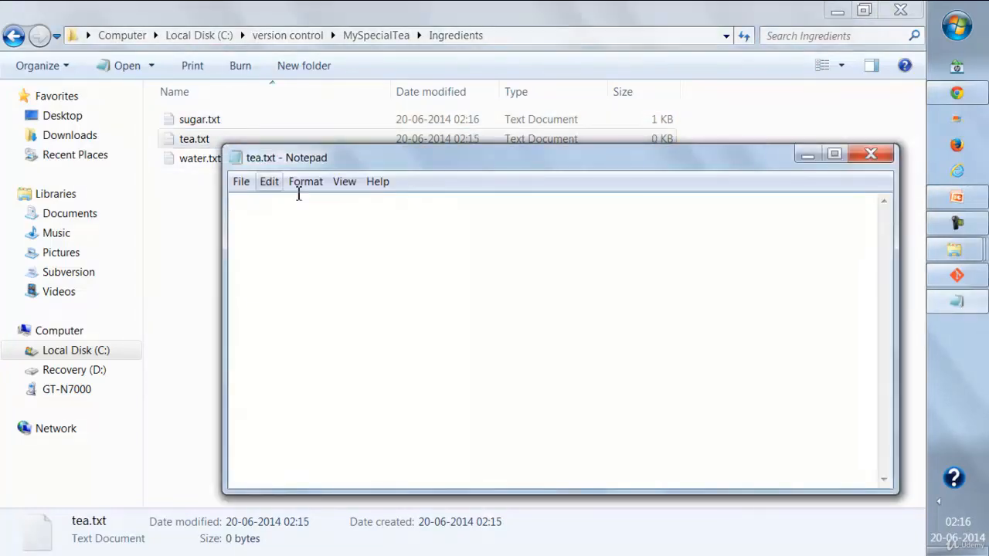
text(tea quantity)
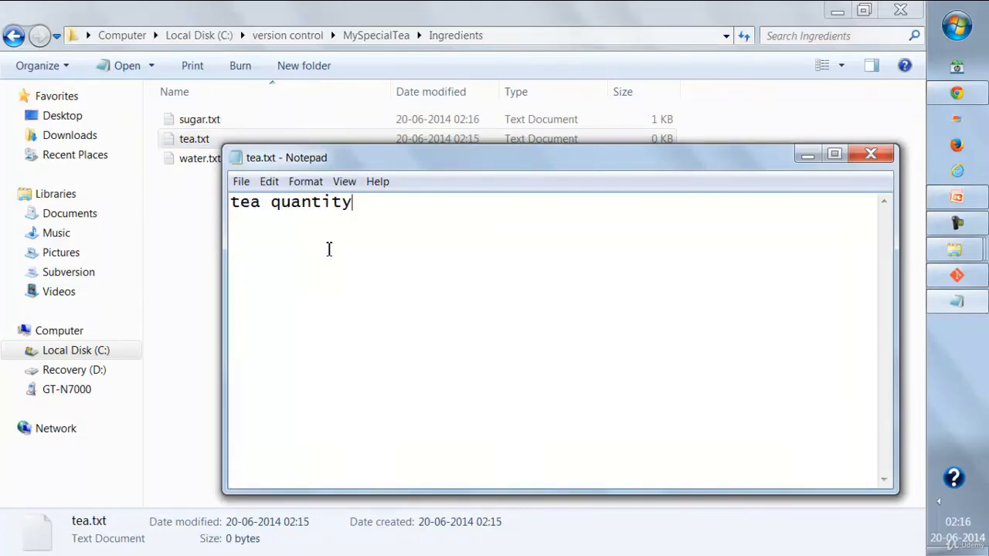
text(: 1 te)
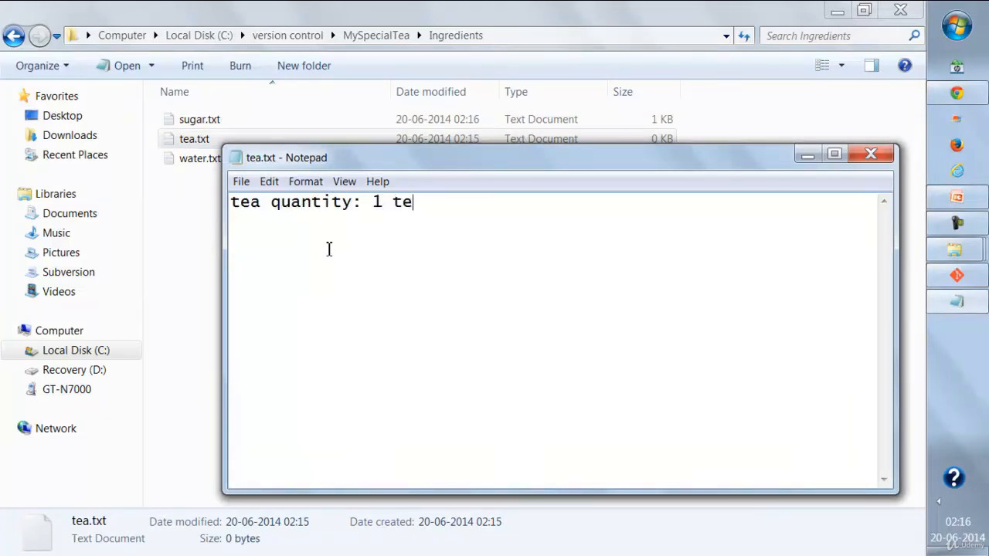
text(a spoon)
key(ctrl+s)
click(870, 155)
- Write "water quantity: 30ML" in water.txt, then save and close the file
double_click(226, 163)
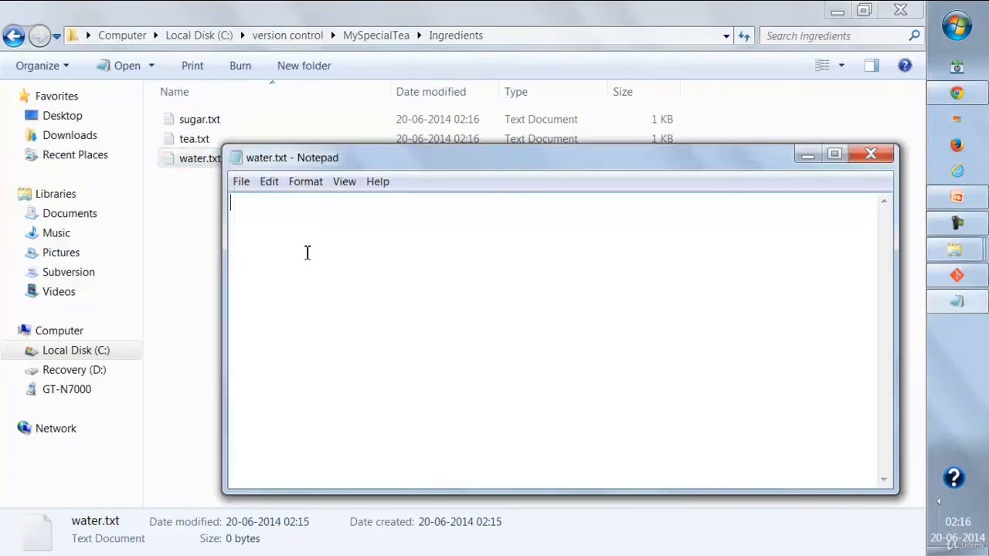
text(water qu)
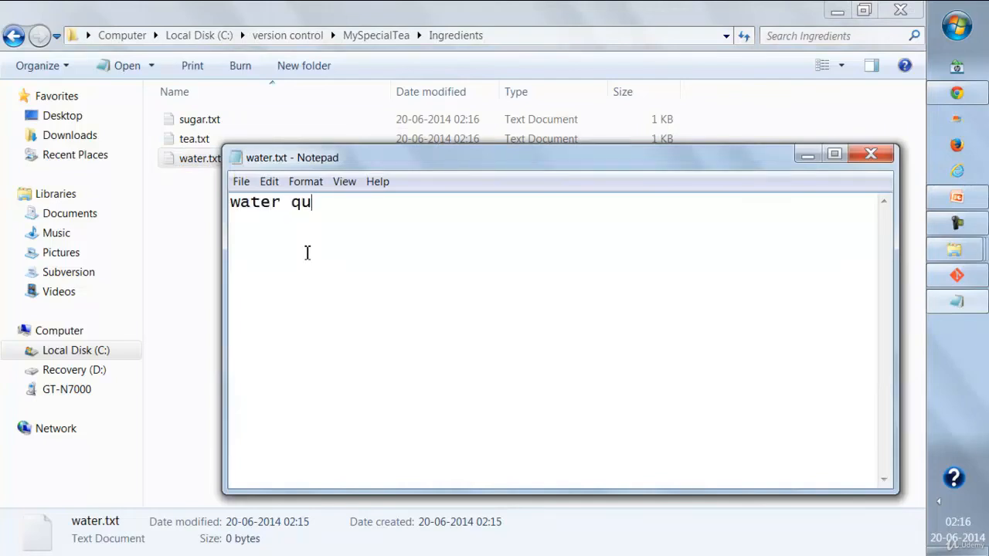
text(antity: 30ML)
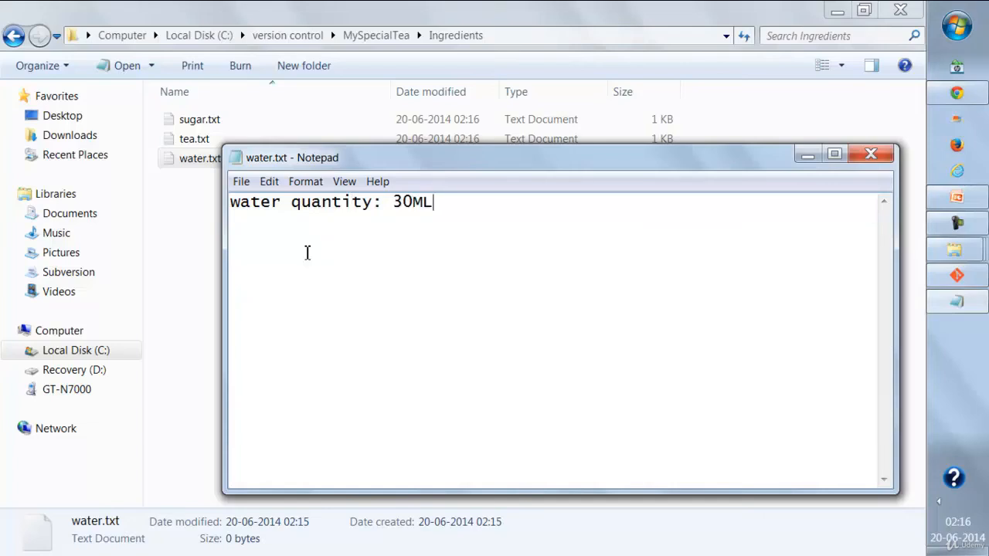
key(ctrl+s)
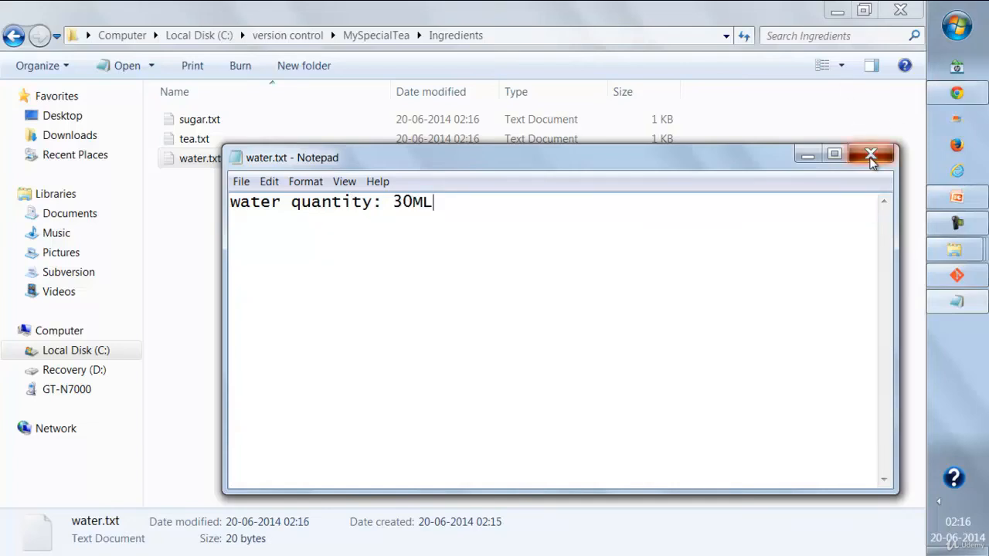
click(871, 154)
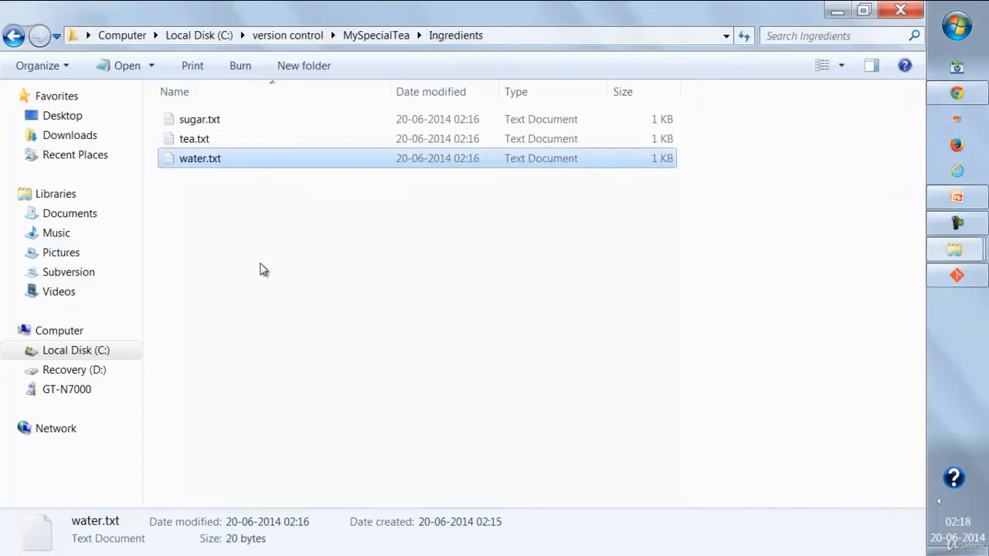
- Copy sugar.txt, tea.txt and water.txt from the Ingredients folder into the IngredientsCost folder
drag(266, 256, 176, 125)
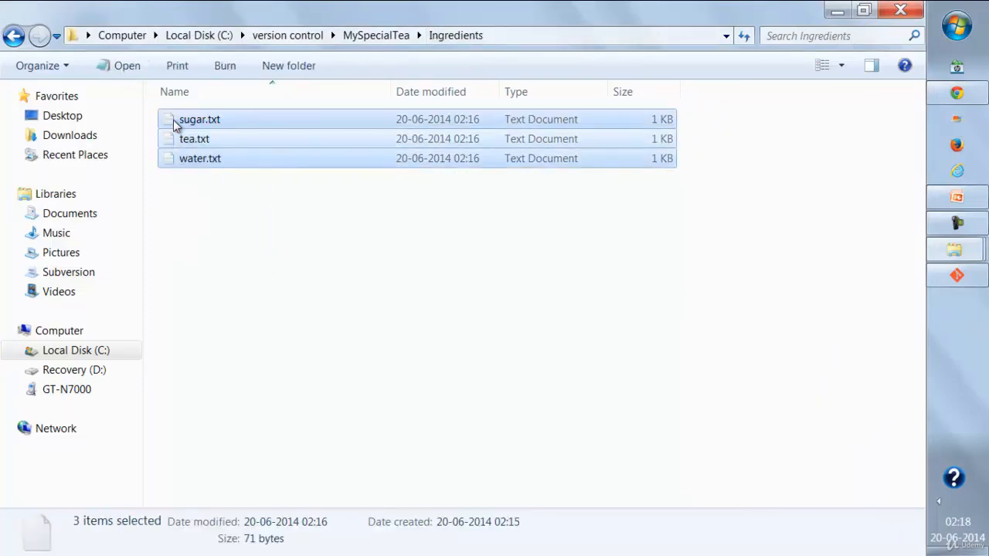
click(399, 36)
double_click(272, 141)
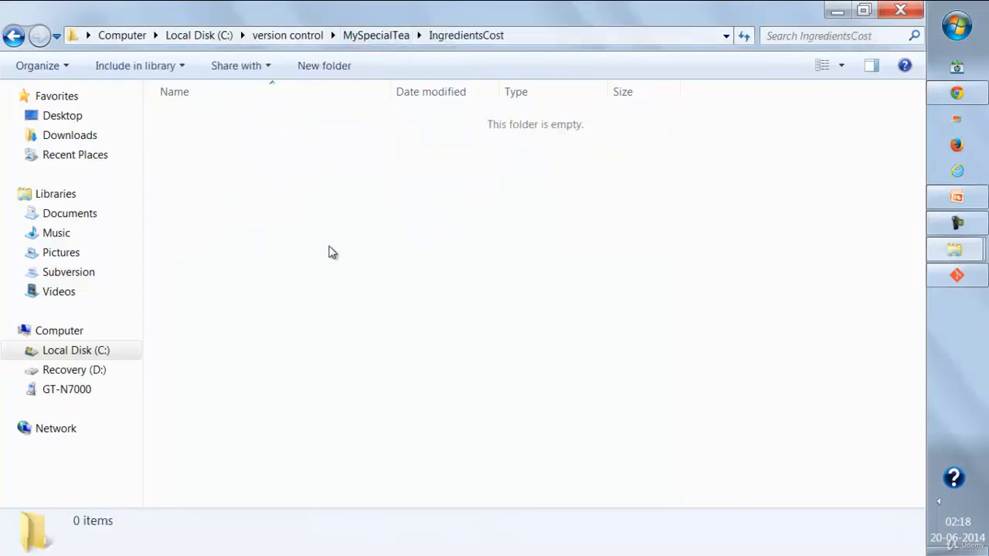
key(ctrl+a)
- Rename sugar.txt in the IngredientsCost folder as sugarCost.txt
click(194, 121)
click(194, 122)
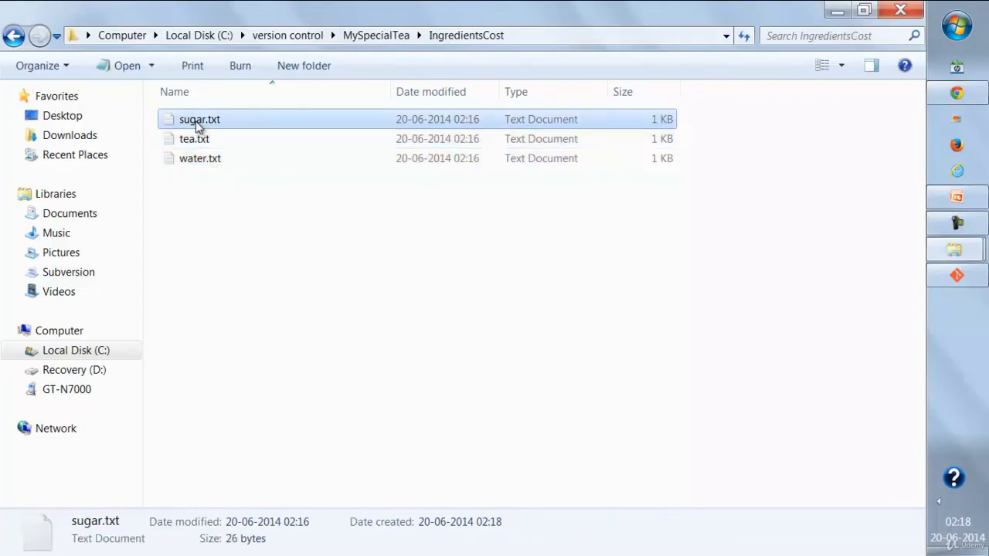
click(207, 121)
text(Cost.txt)
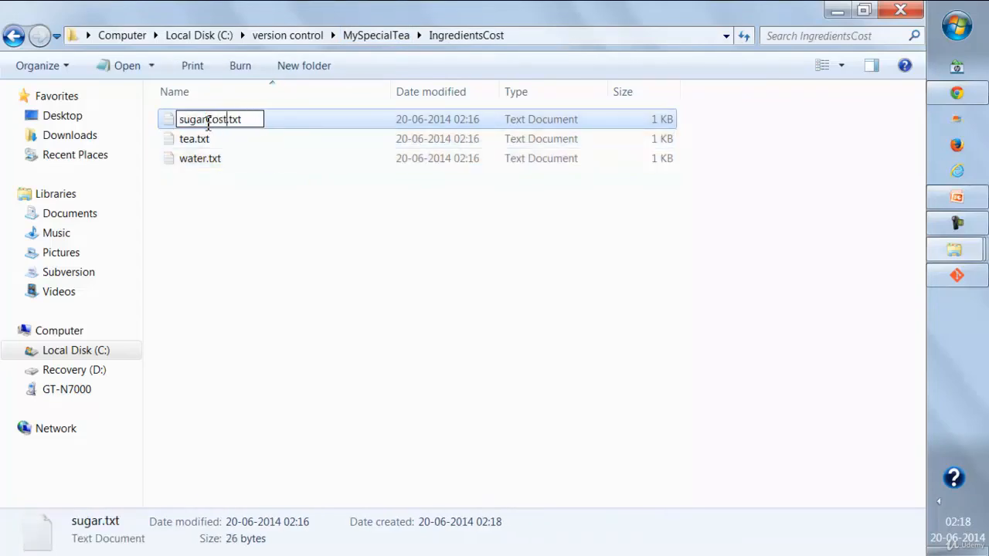
- Rename tea.txt in the IngredientsCost folder as teaCost.txt
click(196, 141)
click(195, 143)
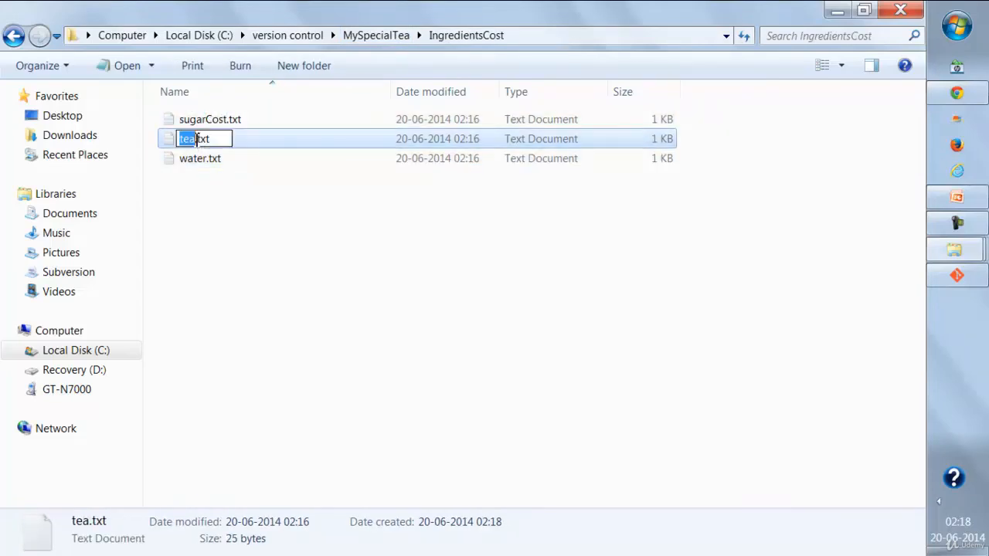
click(196, 140)
text(Cost)
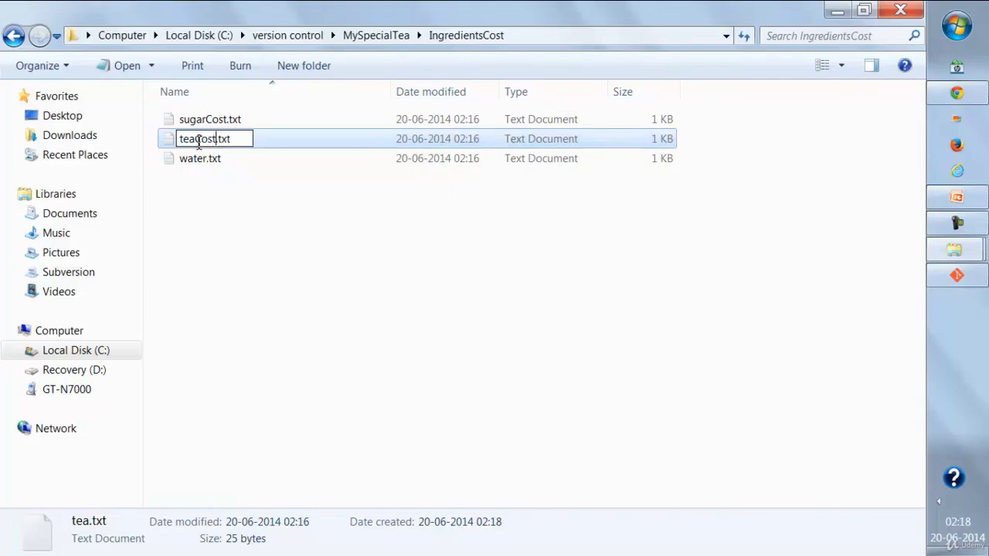
- Rename water.txt in the IngredientsCost folder as waterCost.txt
click(201, 160)
click(206, 161)
click(207, 161)
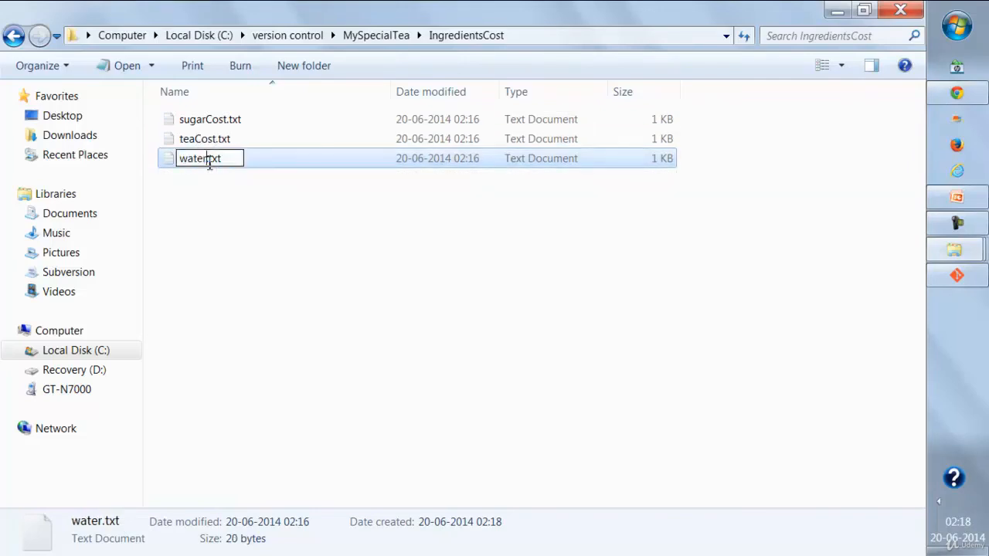
text(Cost)
key(Return)
- Change the text in sugarCost.txt to "Sugar cost: 50 cents", then save and close the file
double_click(211, 119)
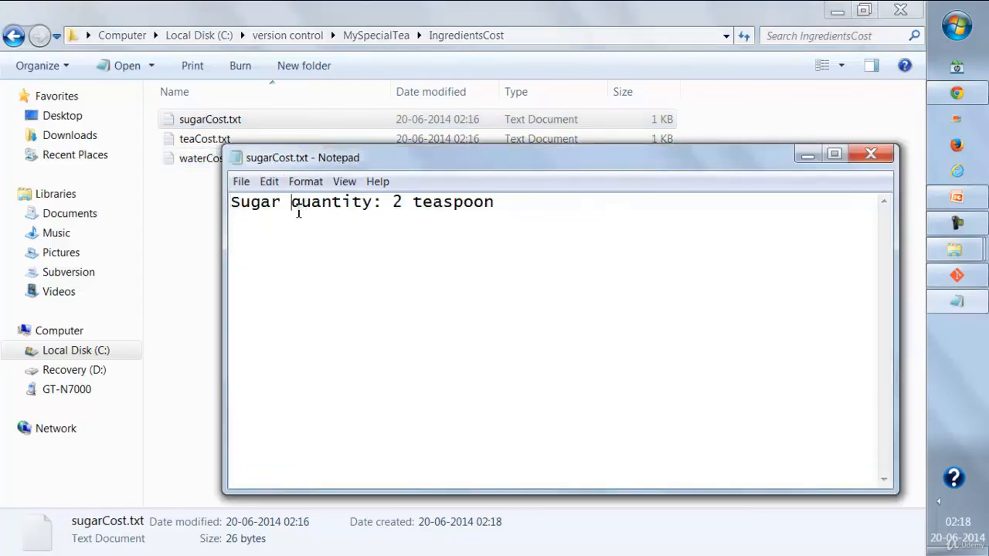
drag(298, 213, 502, 201)
text(cost: )
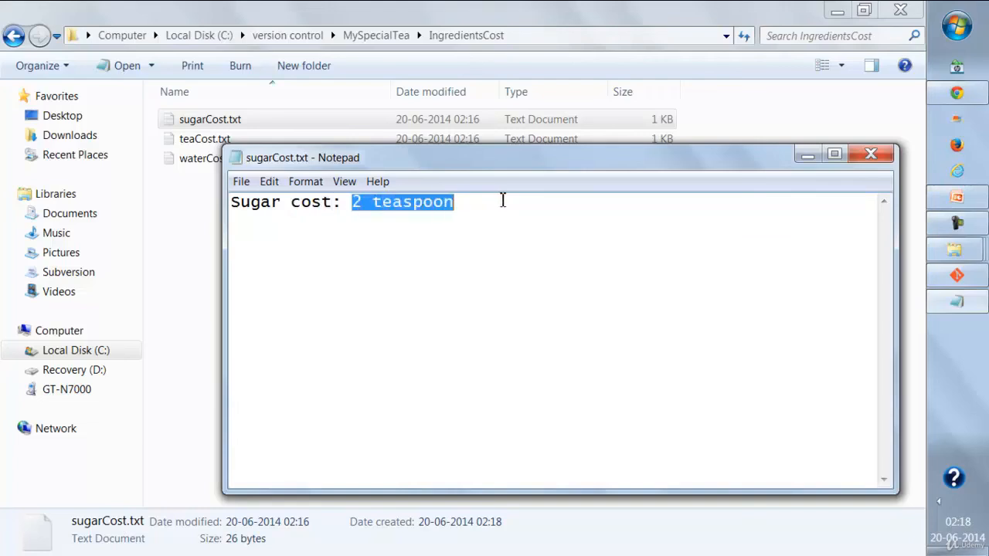
text(50 cent)
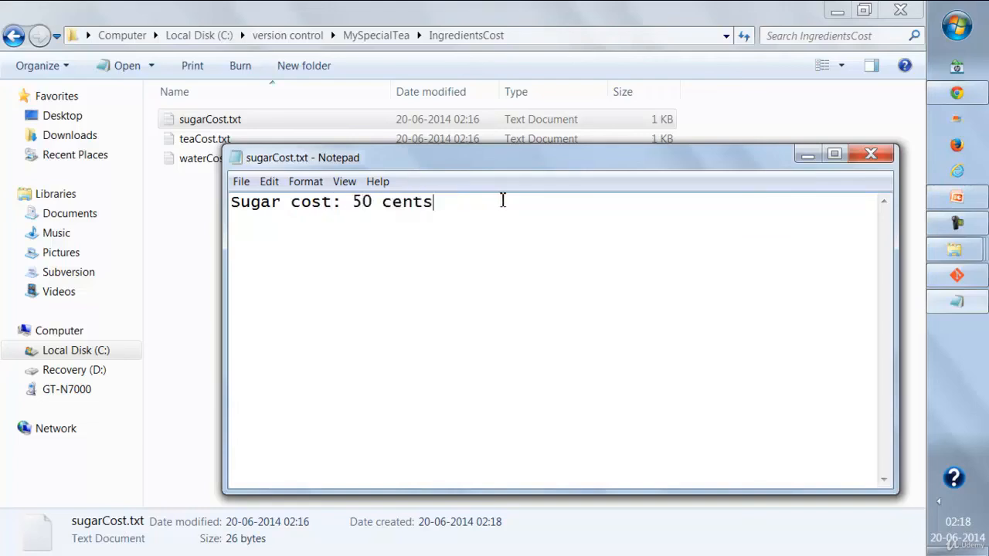
key(ctrl+s)
click(870, 155)
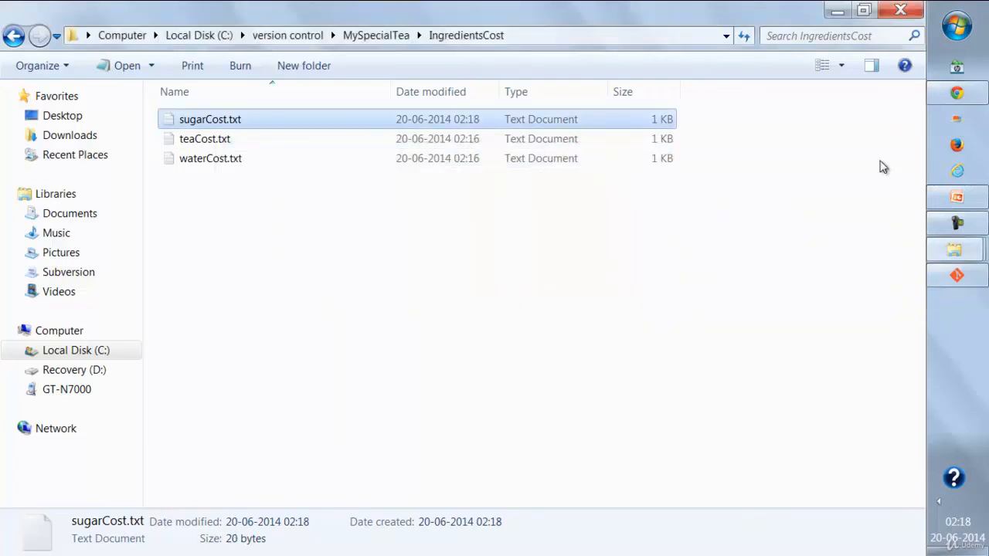
- Change the text in teaCost.txt to "tea cost: 80 cents", then save and close the file
click(185, 141)
double_click(185, 141)
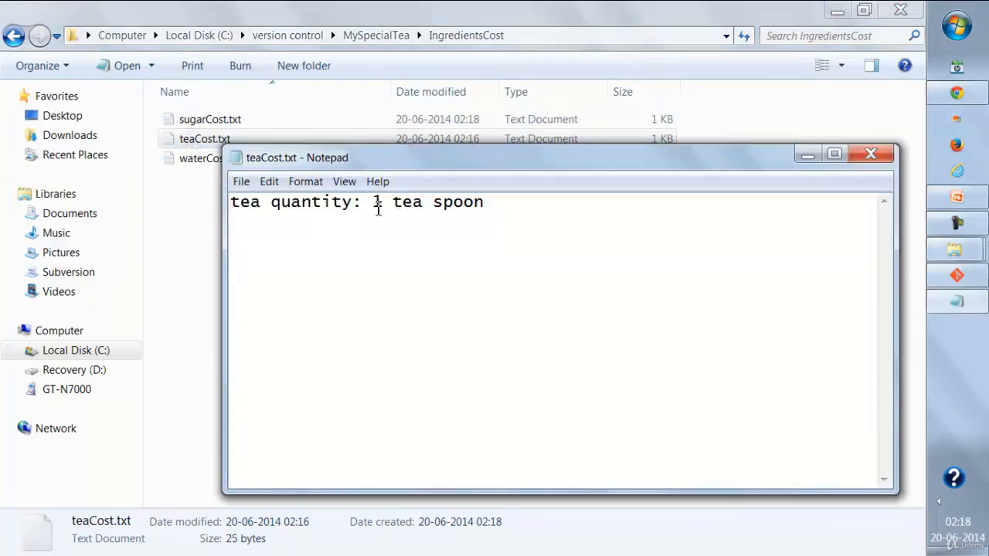
drag(392, 203, 487, 203)
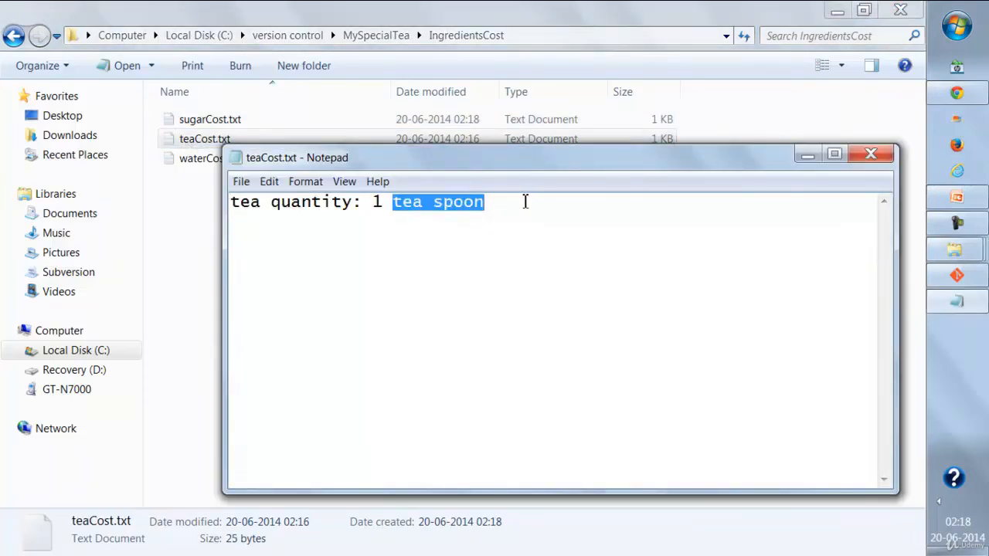
key(BackSpace)
key(BackSpace)
key(BackSpace)
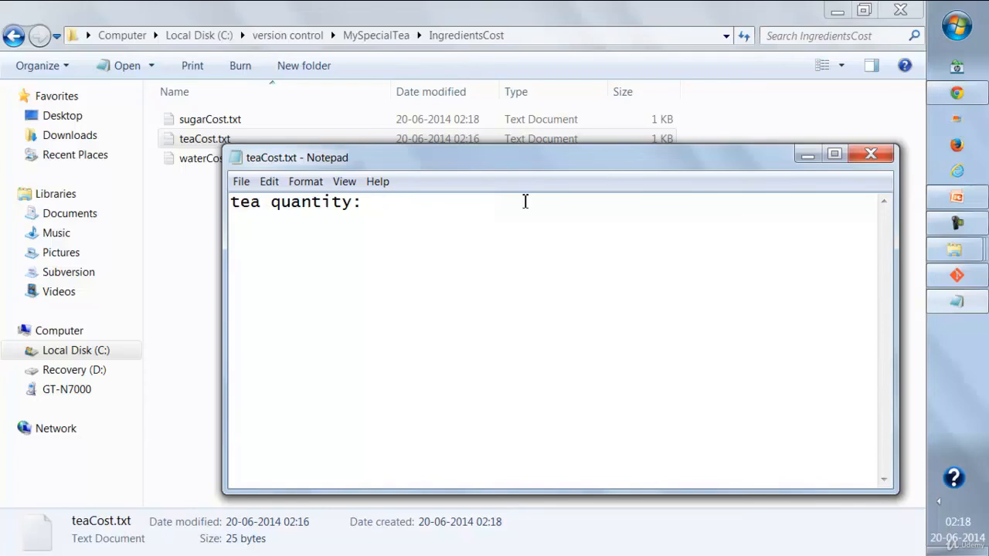
text(80 cents)
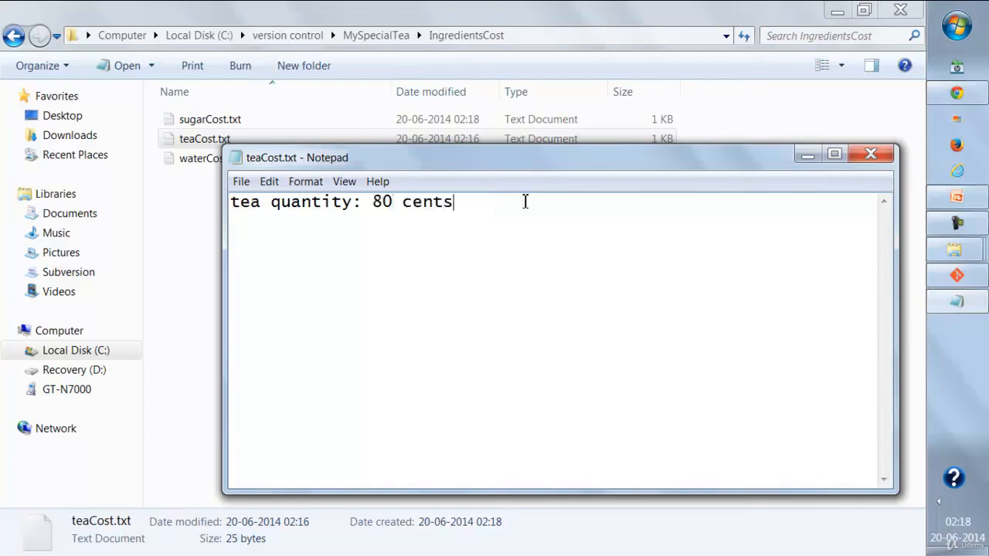
drag(353, 207, 278, 207)
text(cost)
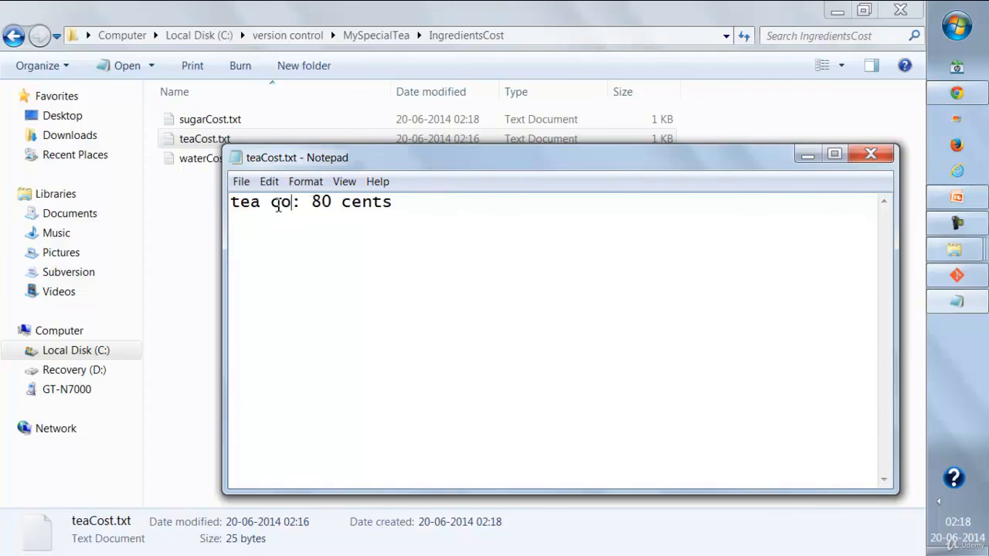
click(870, 153)
- Change the text in waterCost.txt to "water cost: free", and save and close the file
double_click(231, 158)
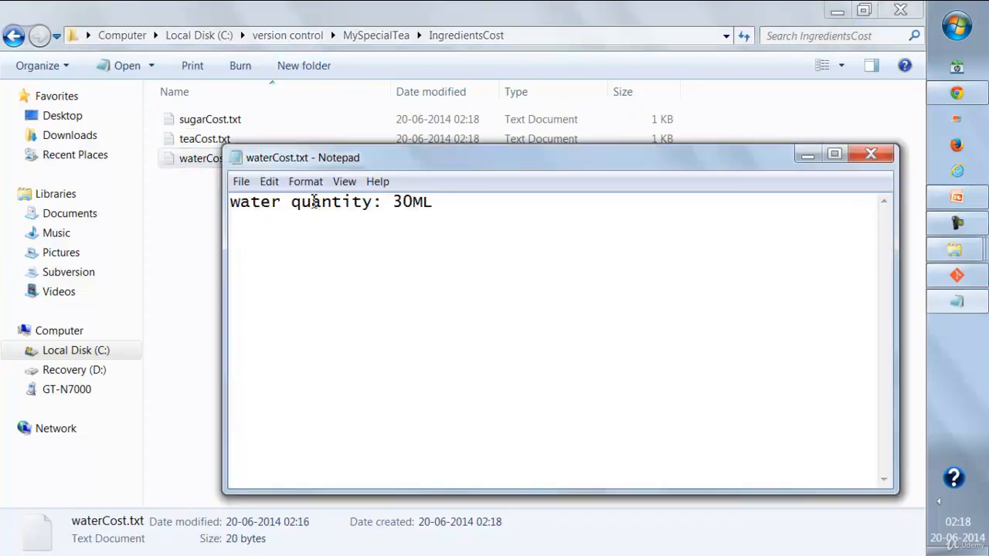
drag(292, 203, 446, 201)
text(cost:fre)
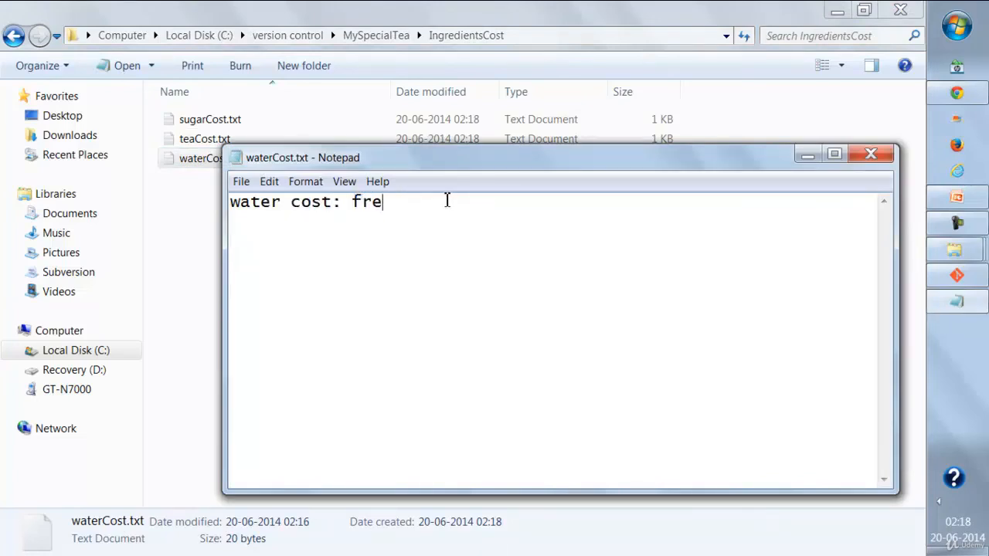
text(e)
key(ctrl+s)
click(870, 154)
- Create a new text document named receipe.txt in the Recipe folder of MySpecialTea
click(362, 36)
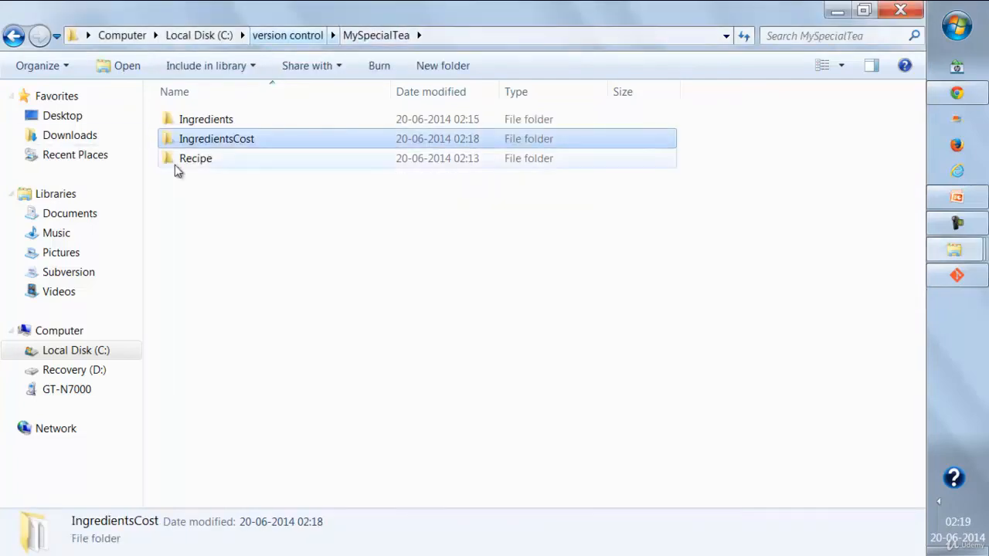
double_click(177, 162)
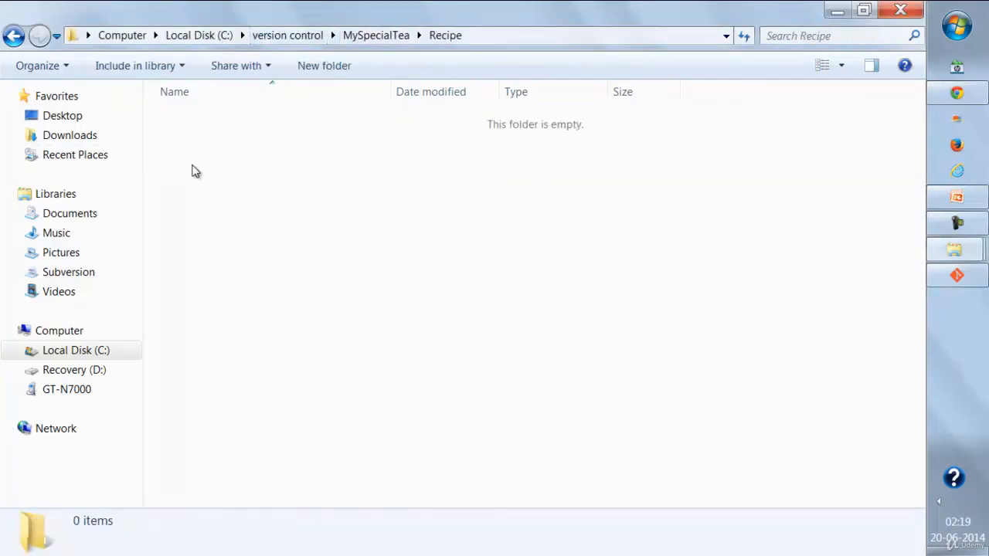
right_click(192, 168)
mouse_move(261, 456)
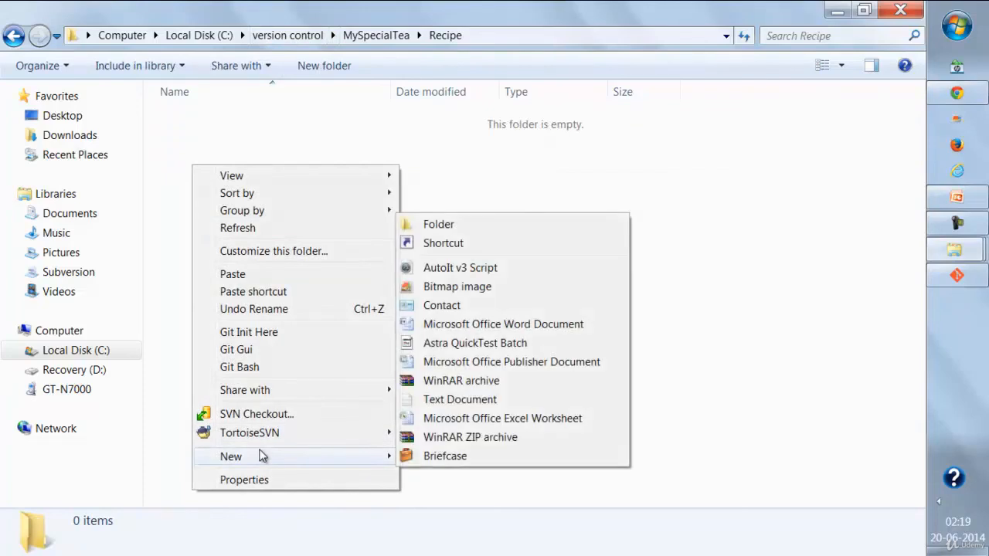
click(459, 399)
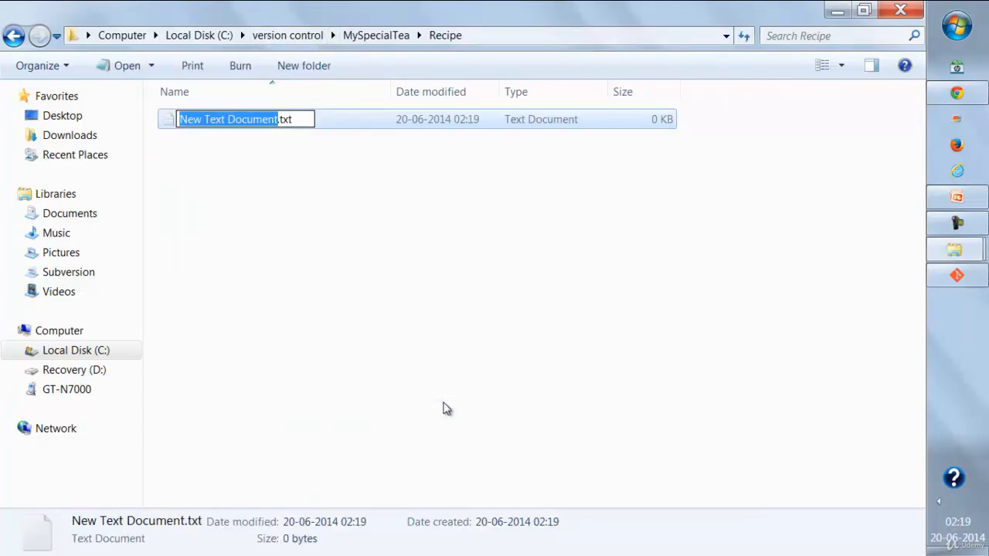
text(receipe)
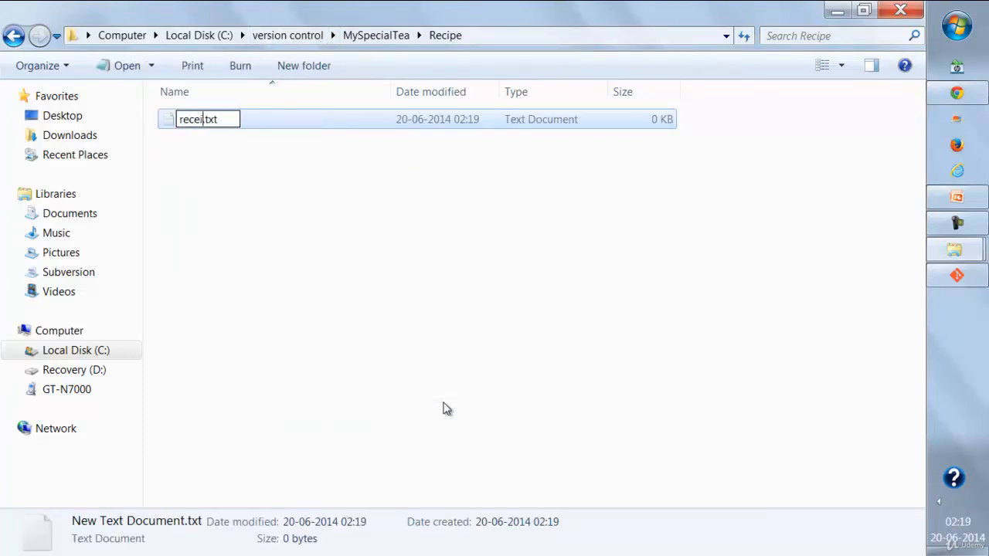
key(Return)
- Write the lines "1. Boil Water", "2. Add Tea", "3. Add Sugar" and "4. Server Tea" in receipe.txt, and save and close the file
key(Return)
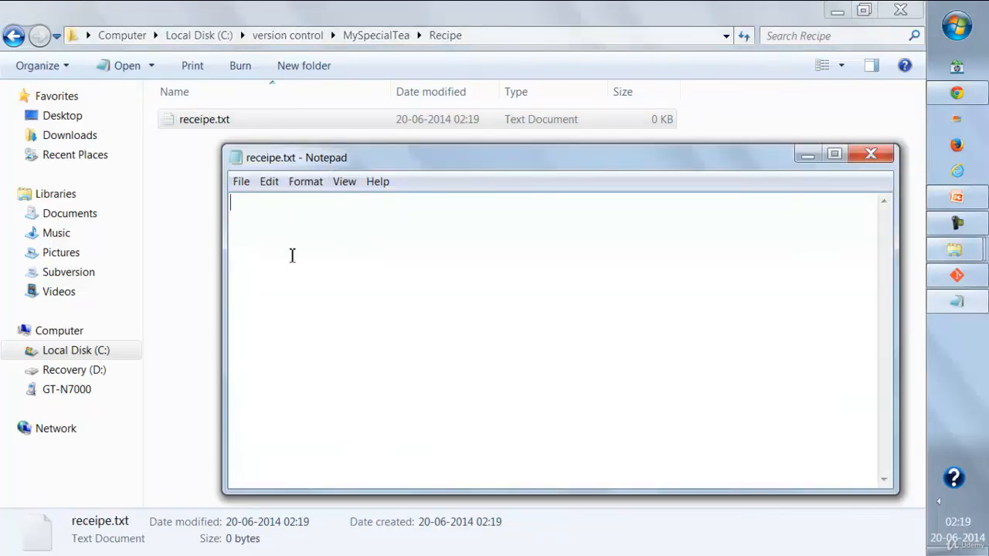
text(1. Boild)
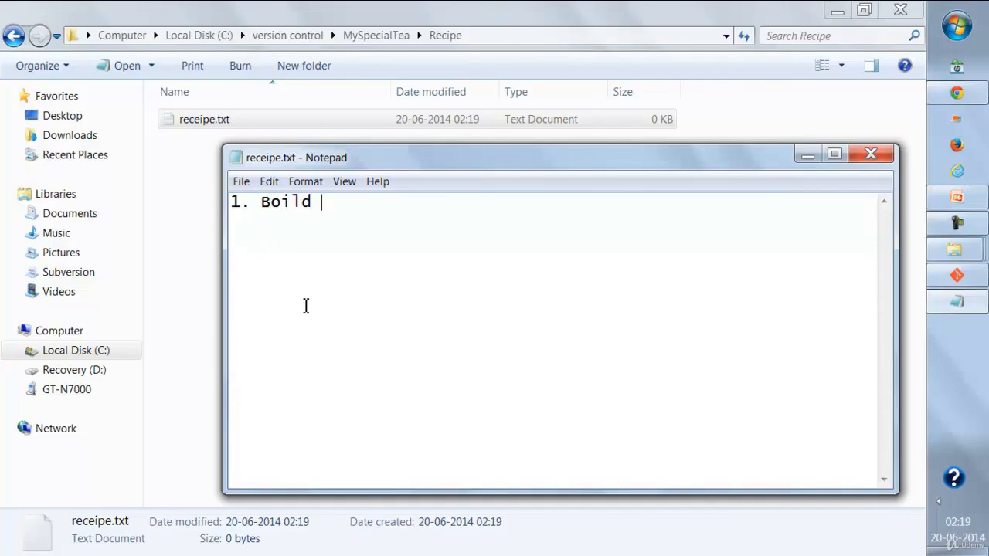
key(BackSpace)
key(BackSpace)
text(Water)
text(2. Add Tea)
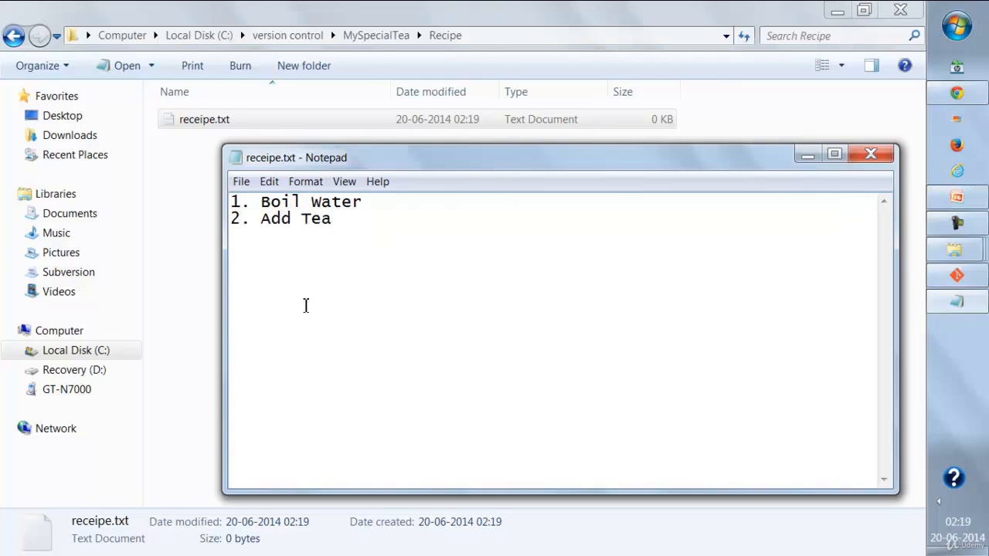
text(3. Add Sugar)
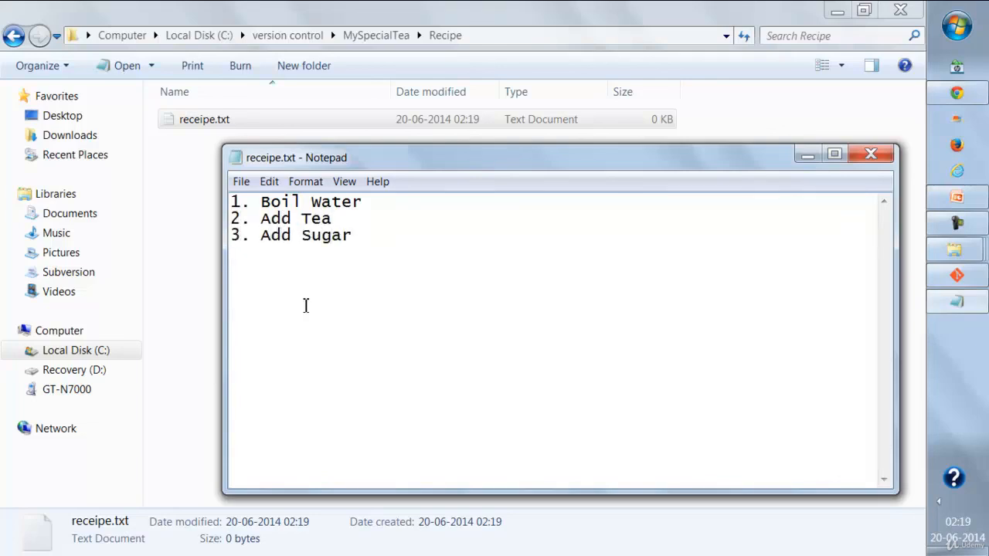
text(4. Server Team)
key(BackSpace)
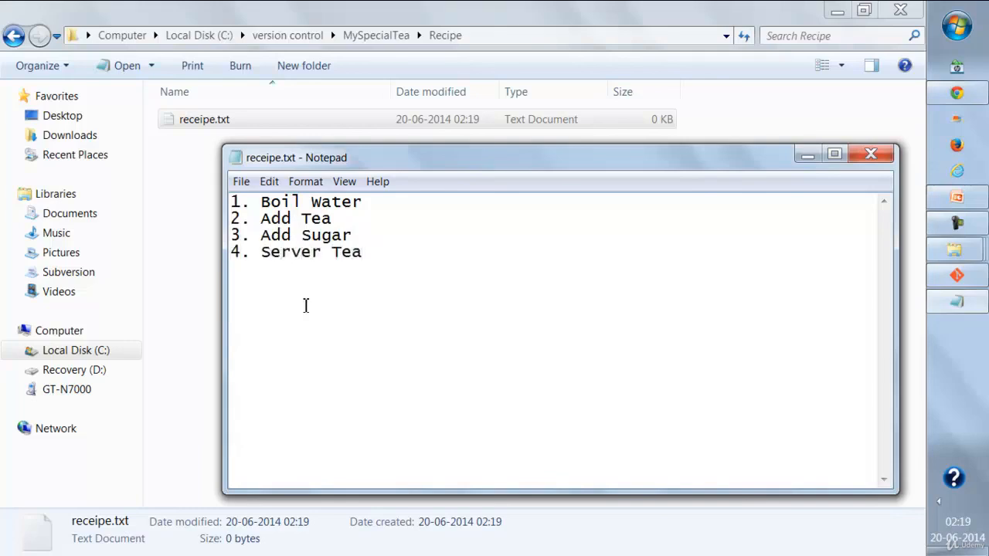
key(ctrl+s)
click(870, 153)
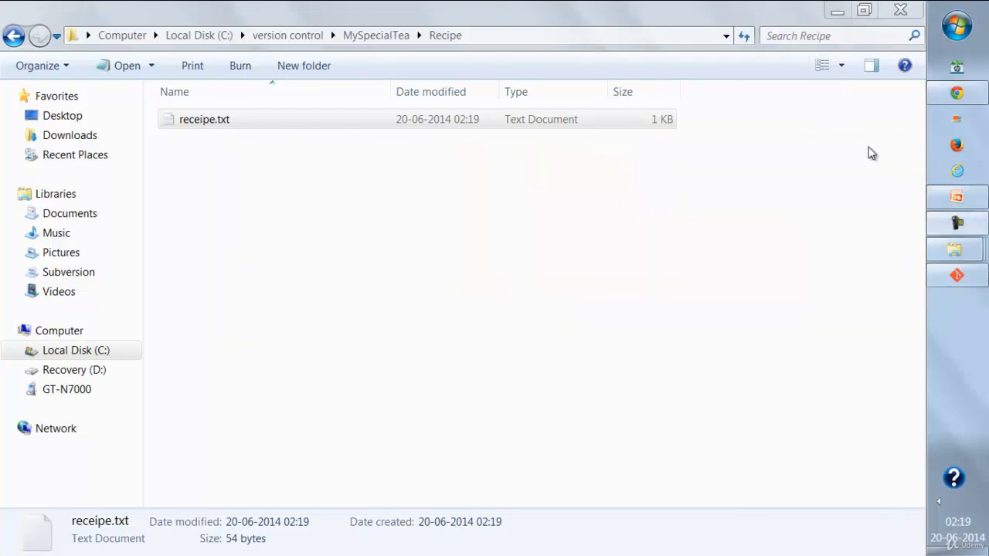
- Return to the MySpecialTea folder to review its three folders, and switch to the PowerPoint presentation
click(393, 36)
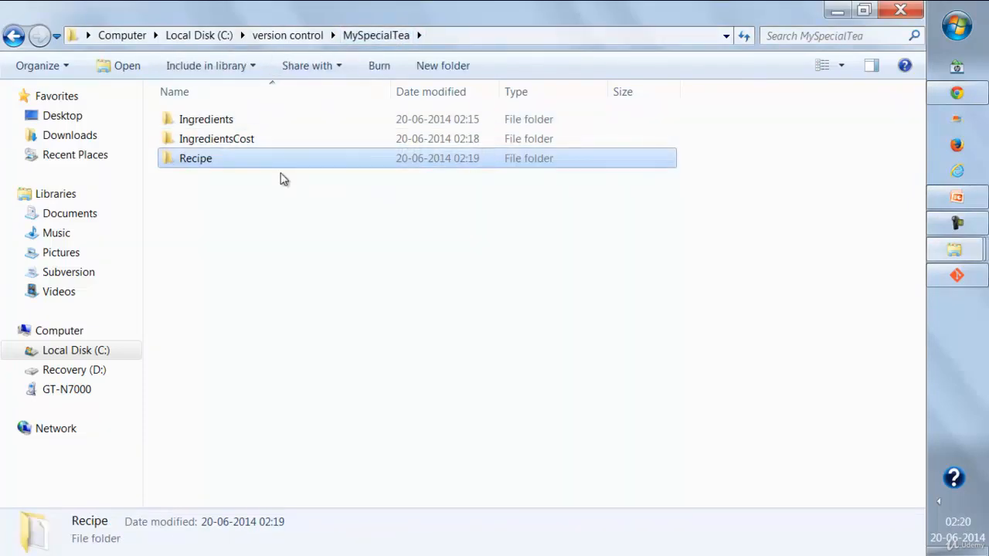
mouse_move(322, 168)
click(956, 198)
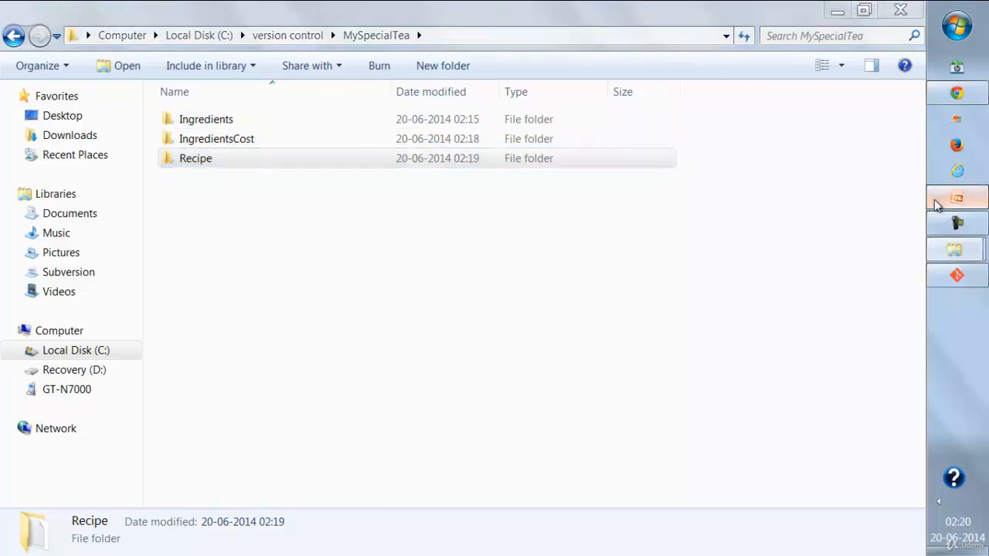